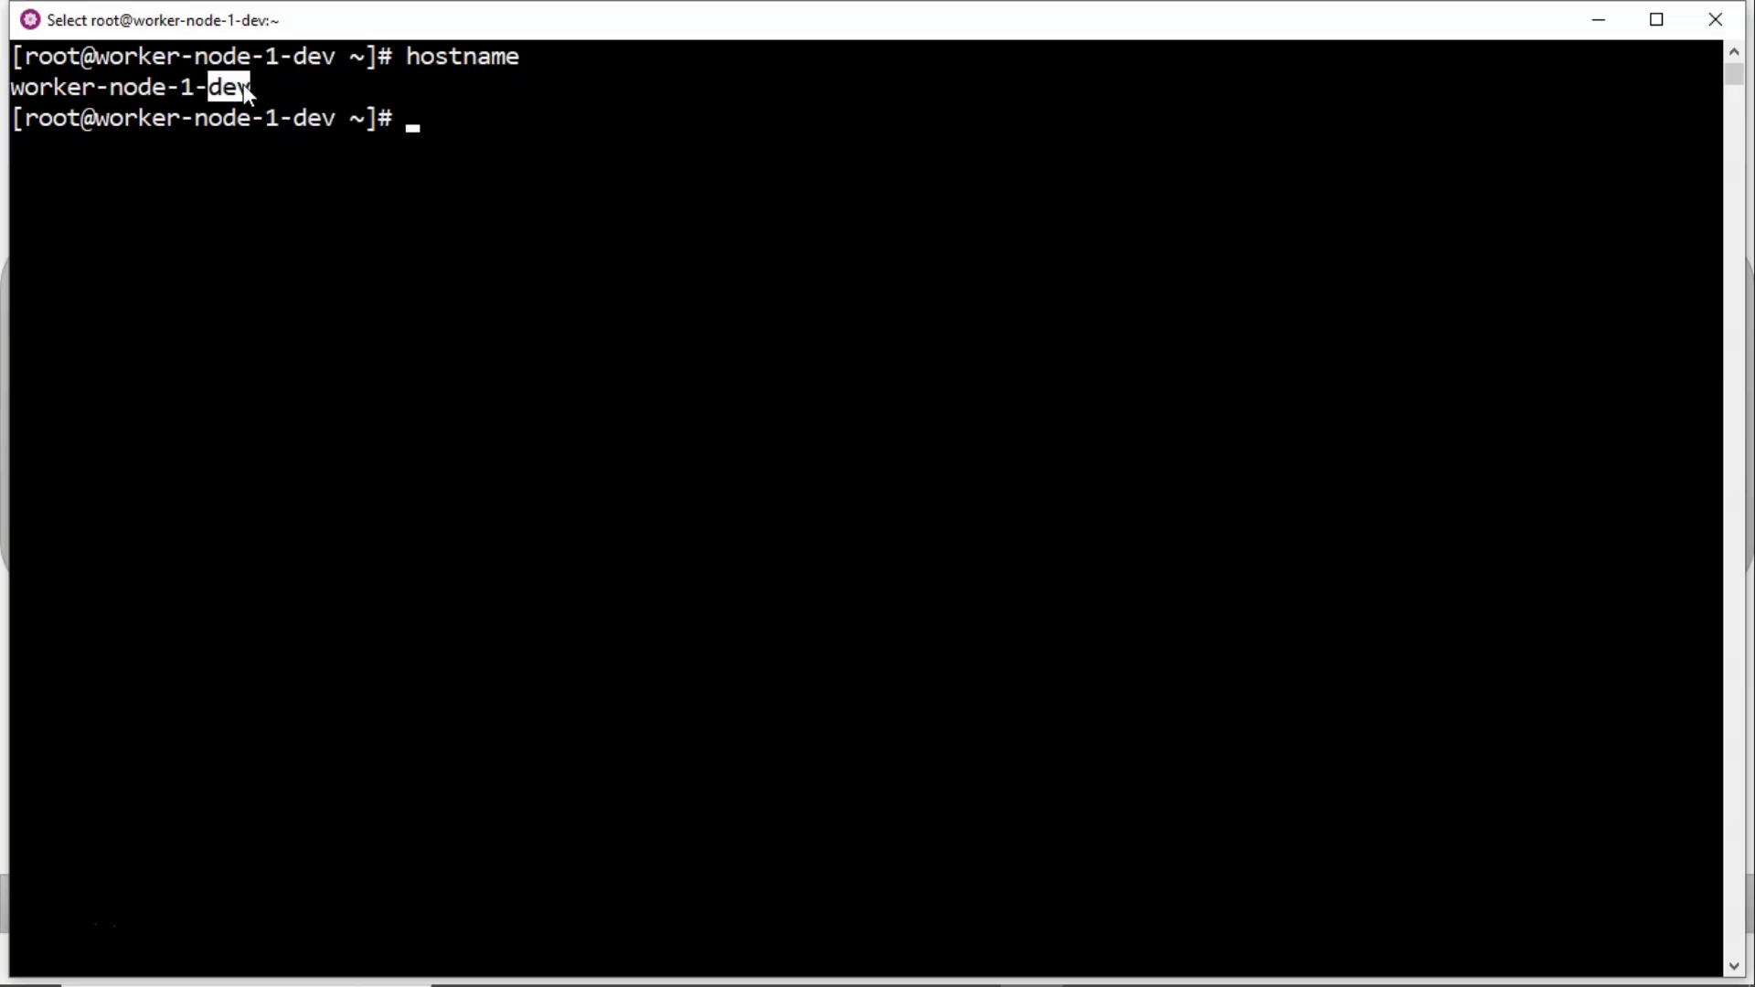
Highlight the host name worker-node-1-dev in the earlier hostname output.
double_click(439, 56)
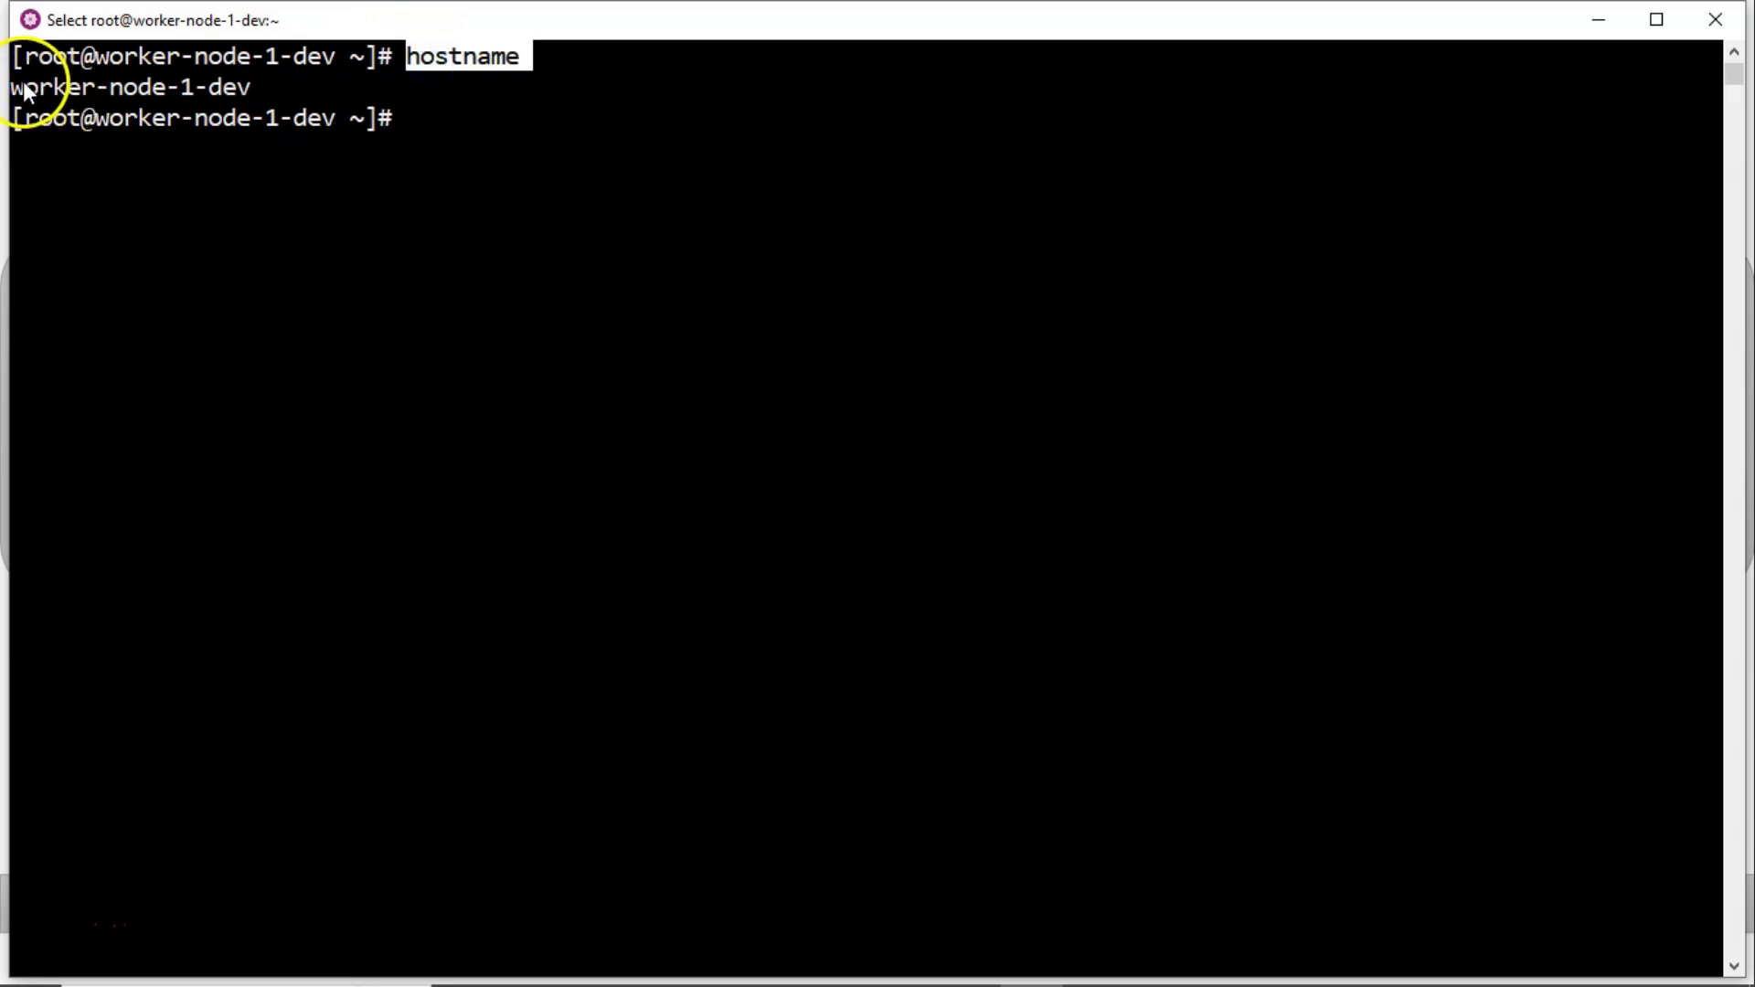
left_click_drag(12, 86, 240, 84)
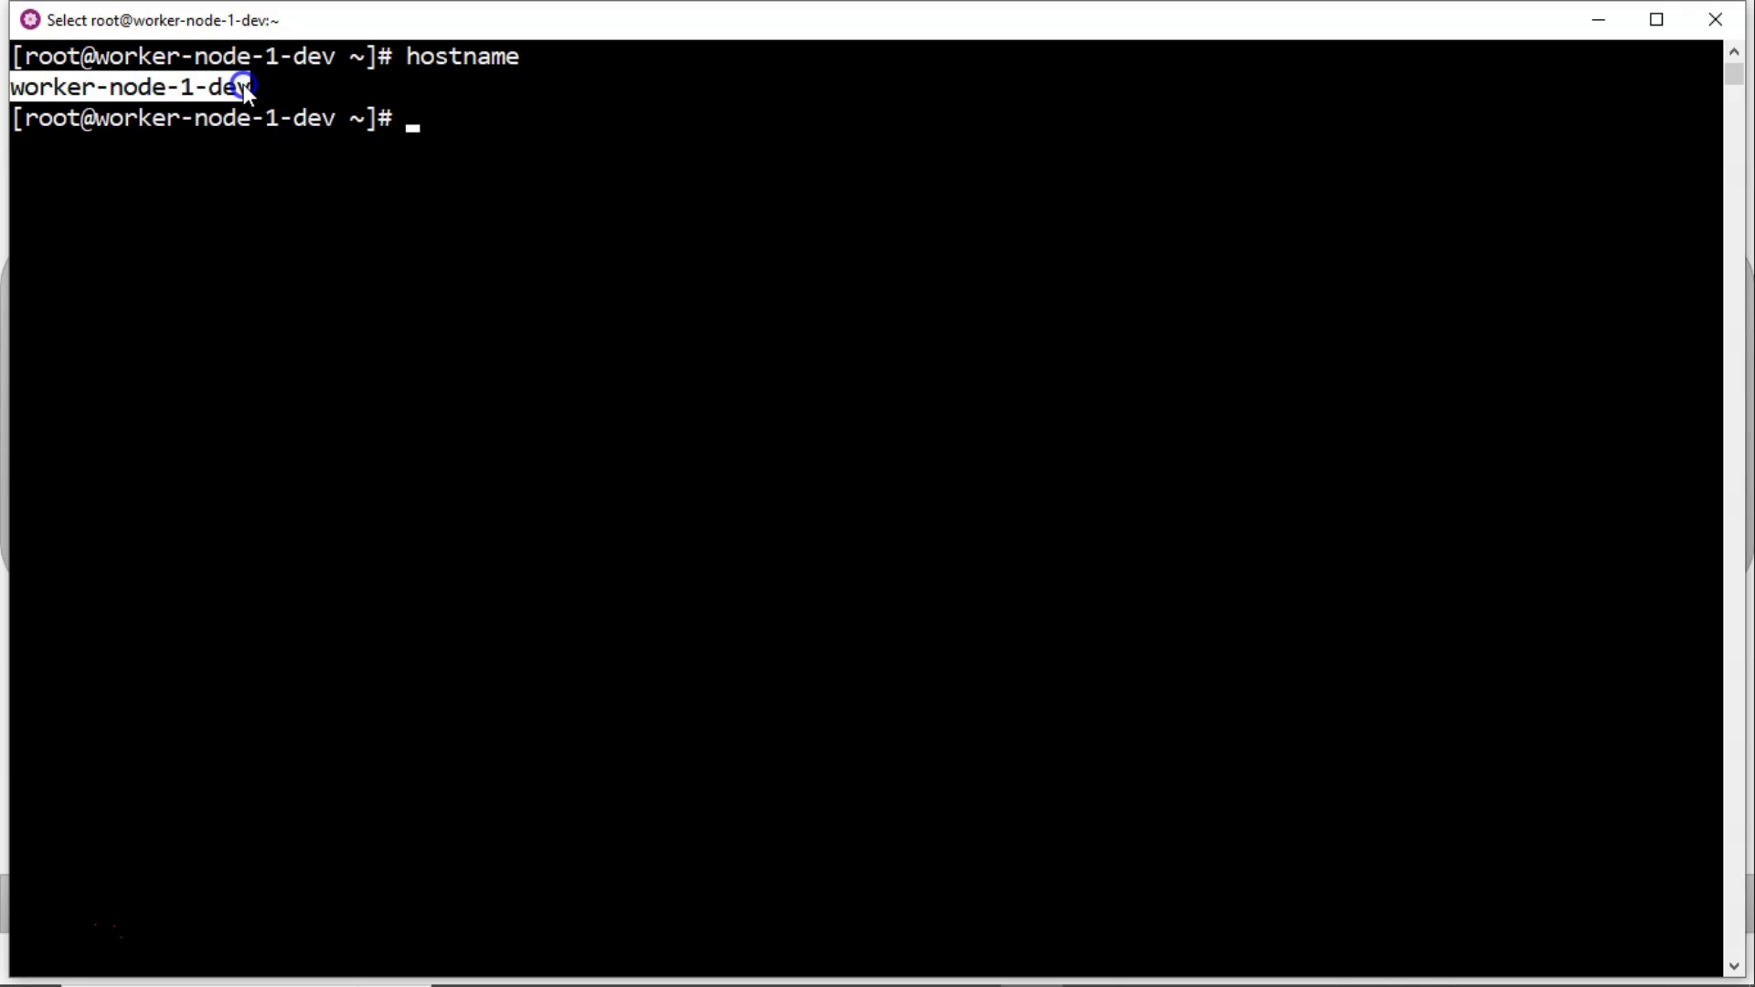
left_click(99, 90)
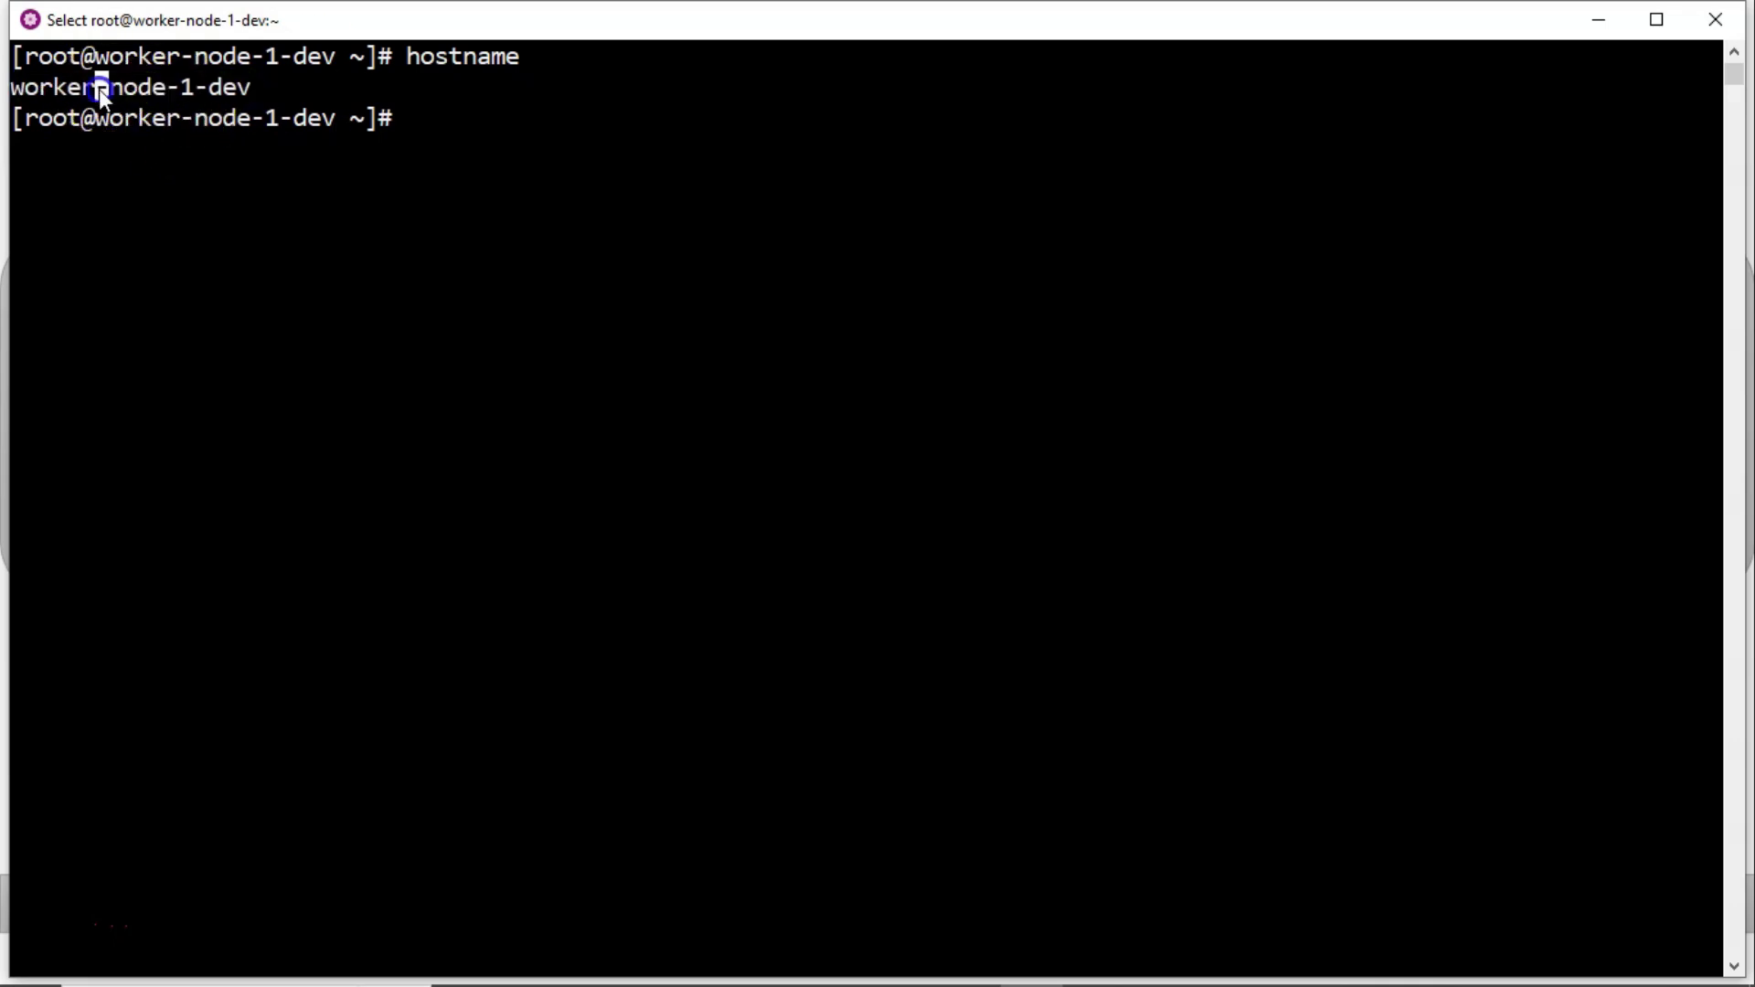
double_click(223, 88)
double_click(224, 85)
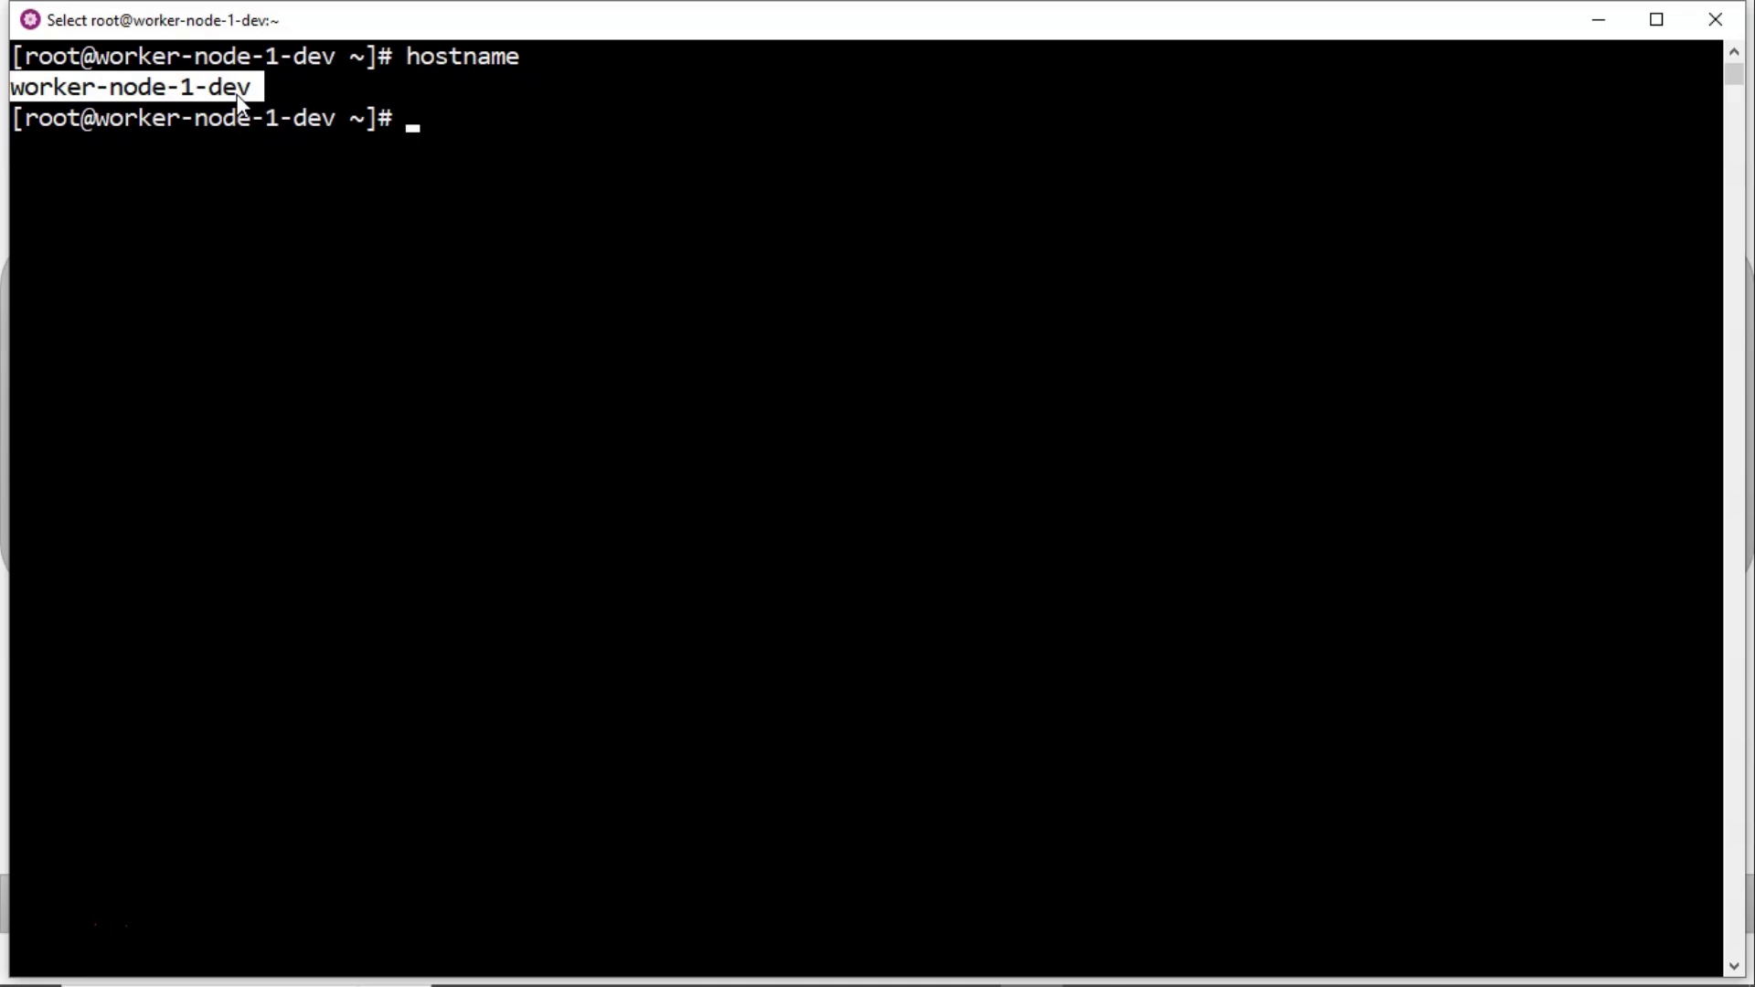
type("hostname | ")
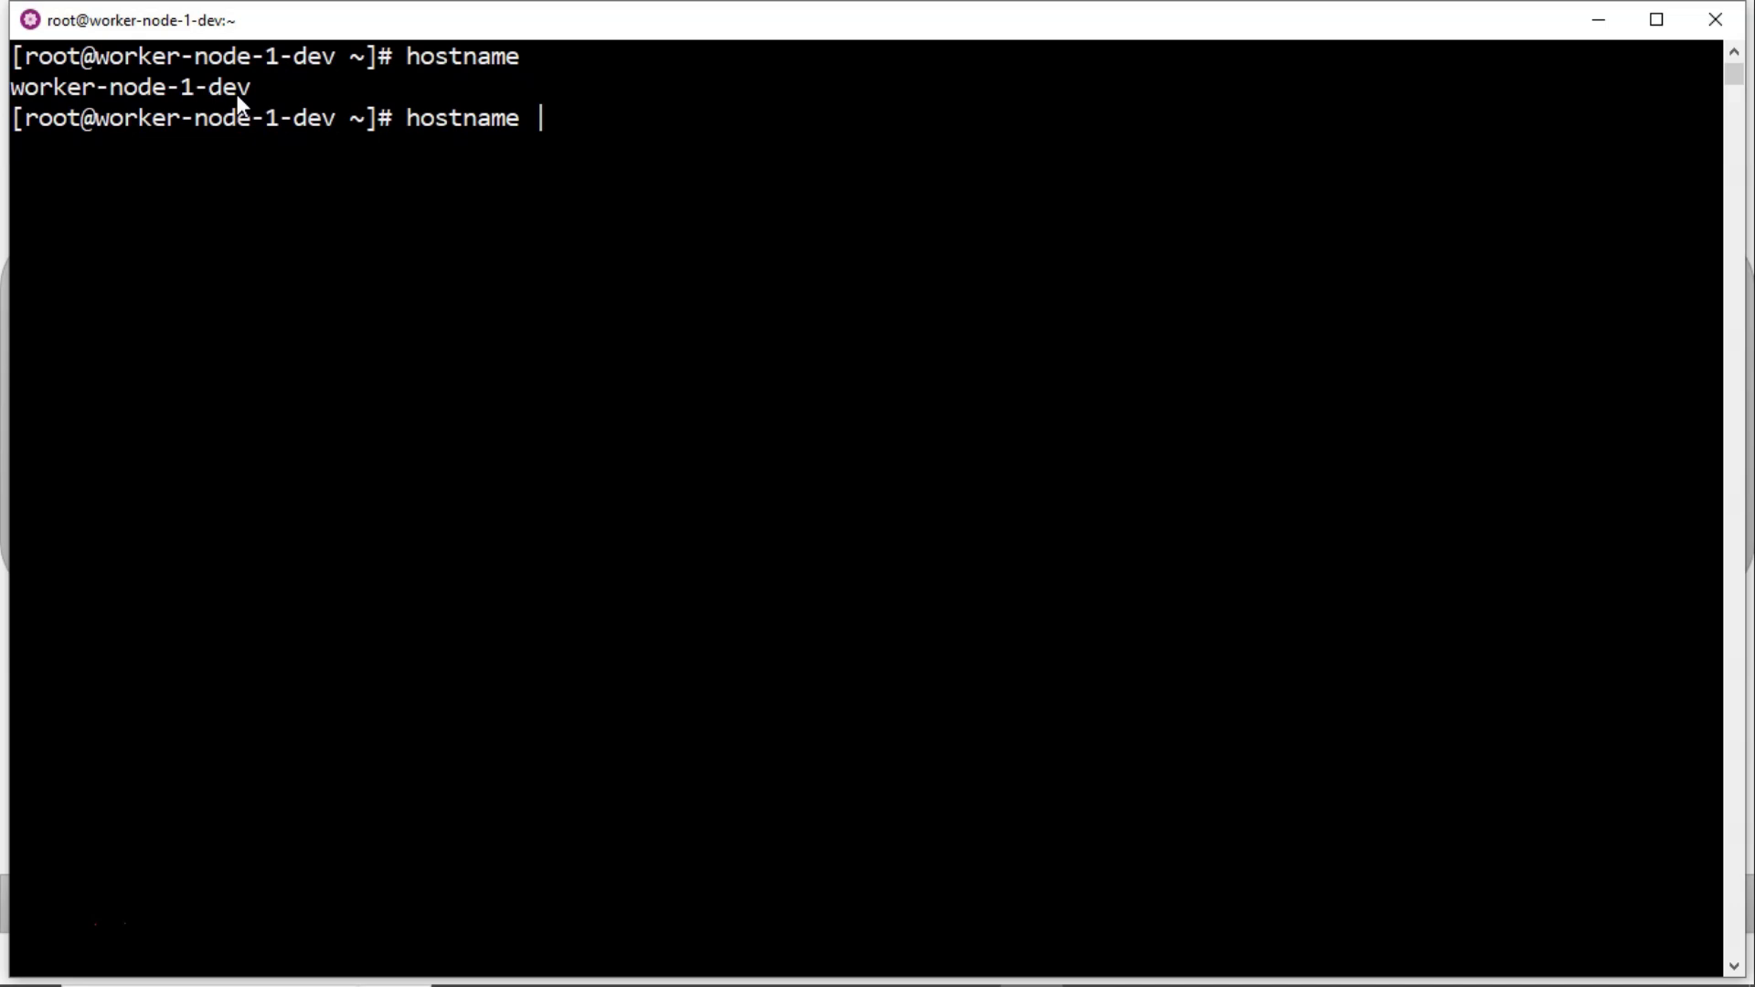
type("awk -F '")
type("-' ")
type("'")
type("{pritn")
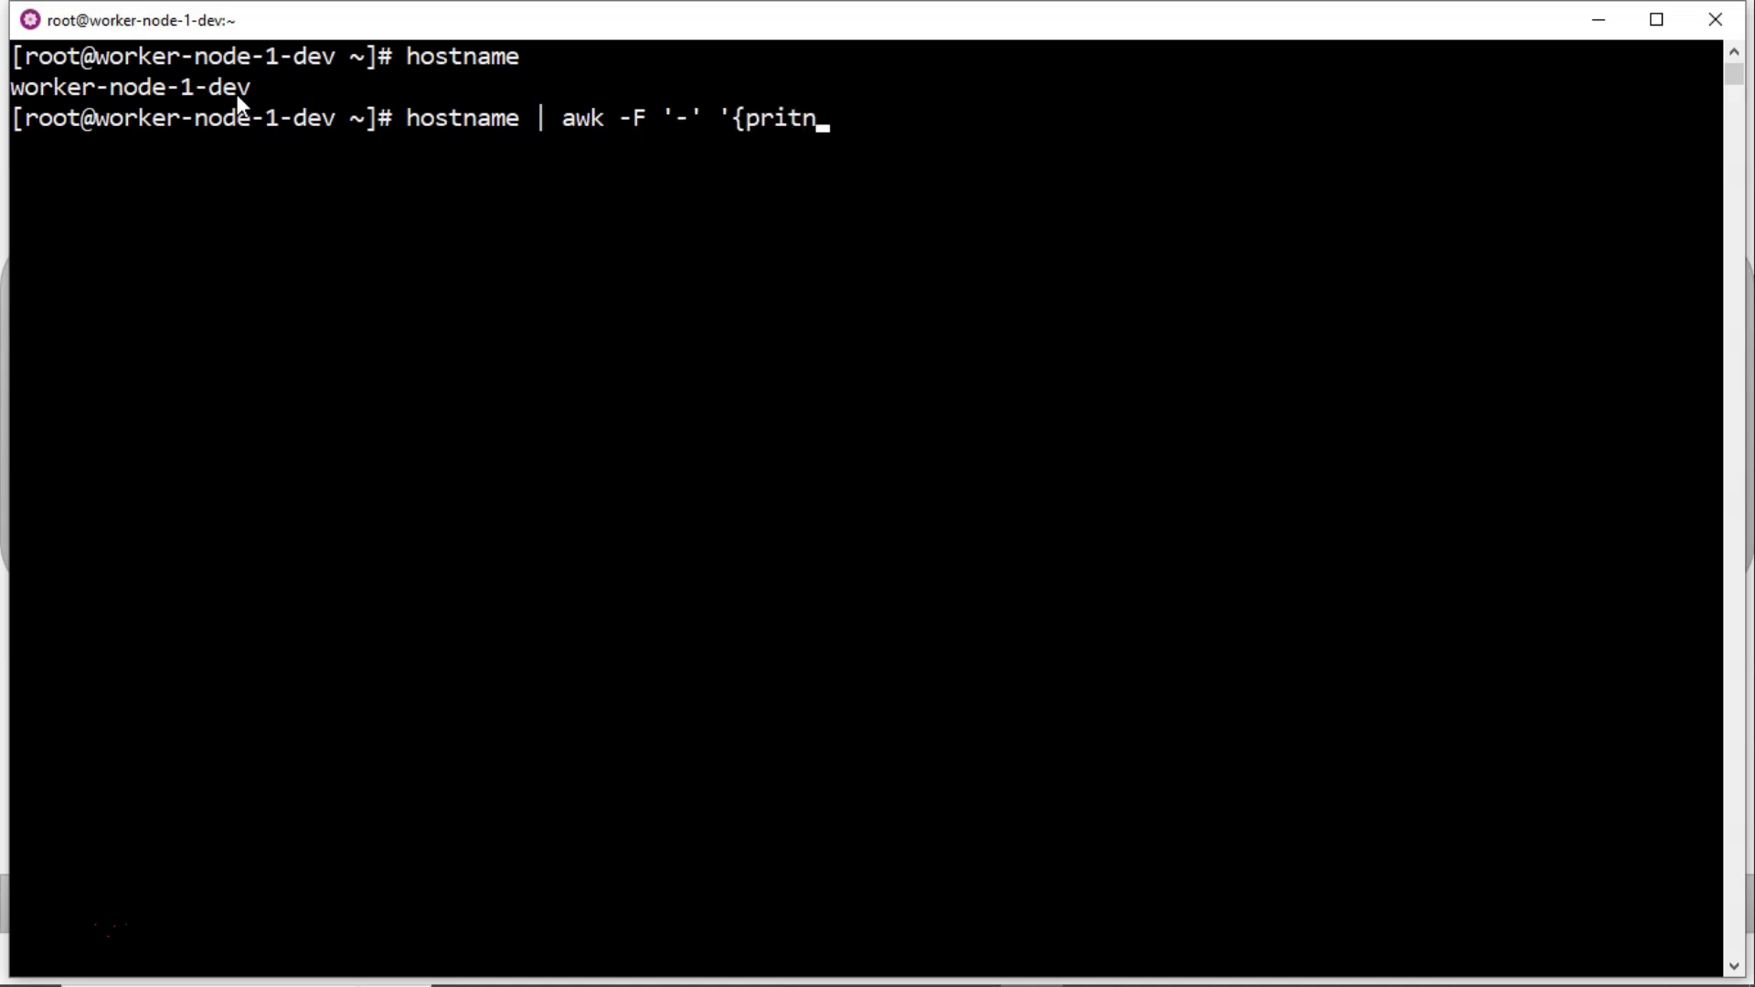
Run hostname | awk -F '-' '{print $NF}' to print the last dash field, dev.
key("BackSpace")
key("BackSpace")
type("nt $")
type("NF}'")
key("Return")
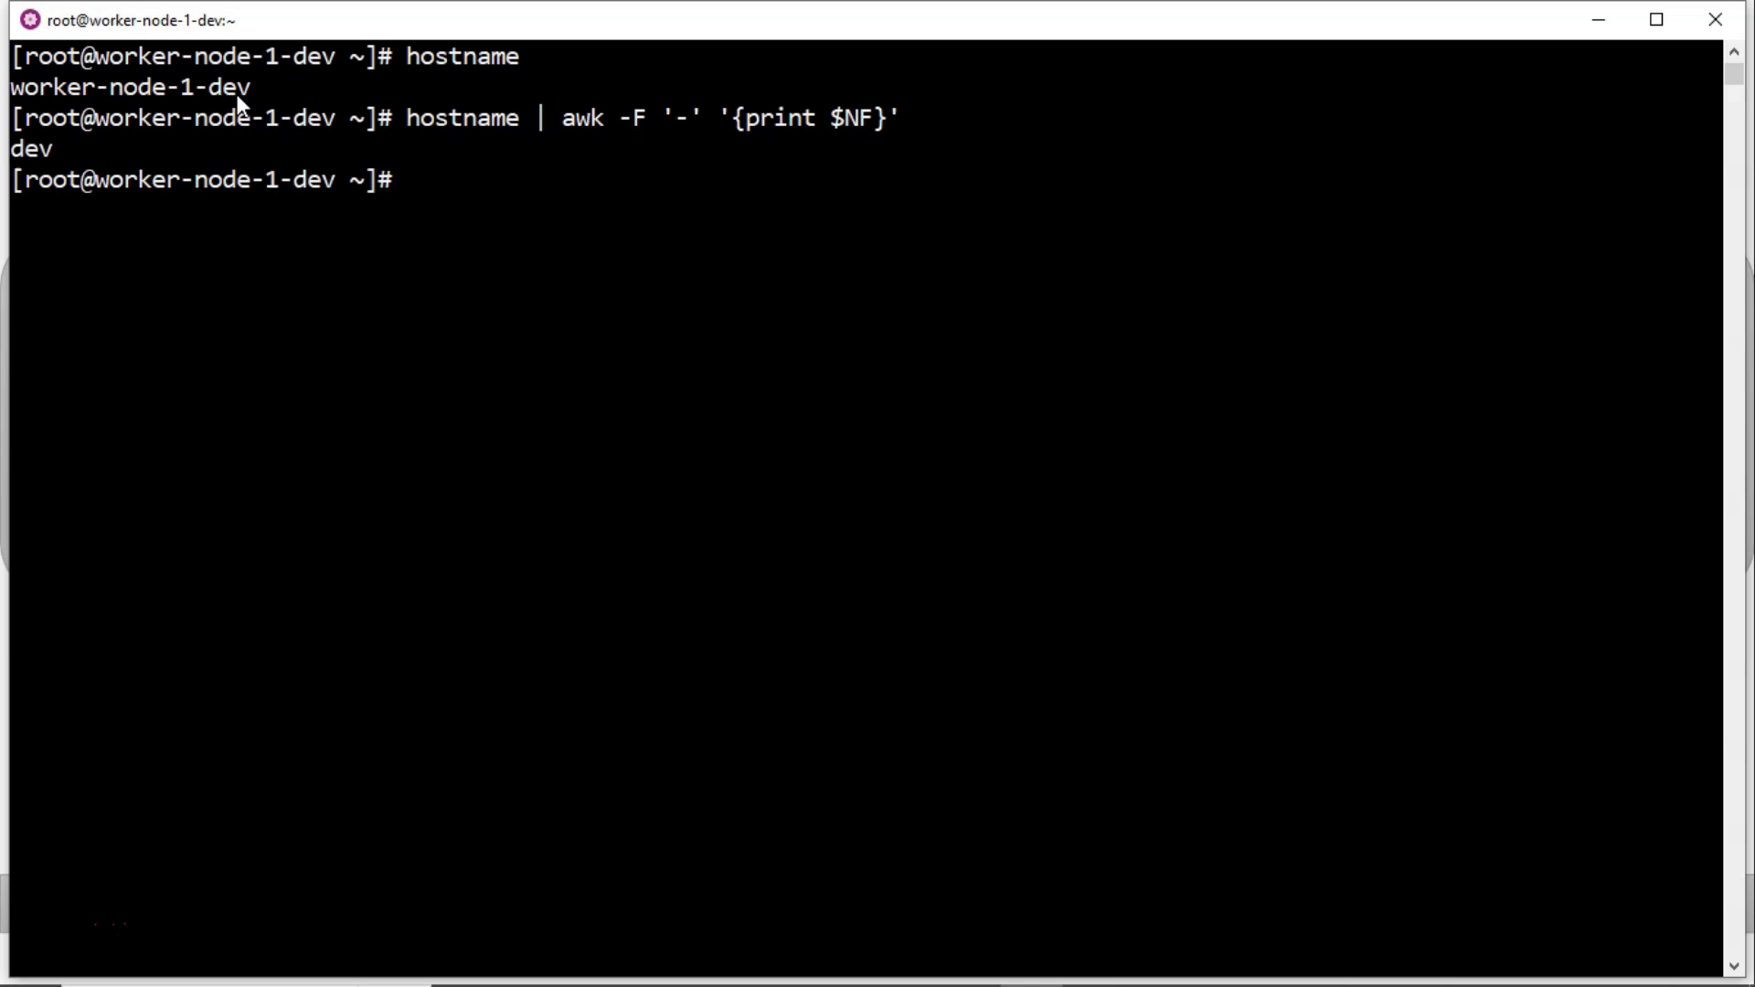
type("AW")
Run awk -F '-' '{ print $NF}' <<< $(hostname) as a here-string, printing dev.
key("BackSpace")
key("BackSpace")
type("awk -")
type("F '")
type("-' ")
type("'{ P")
type("rint ")
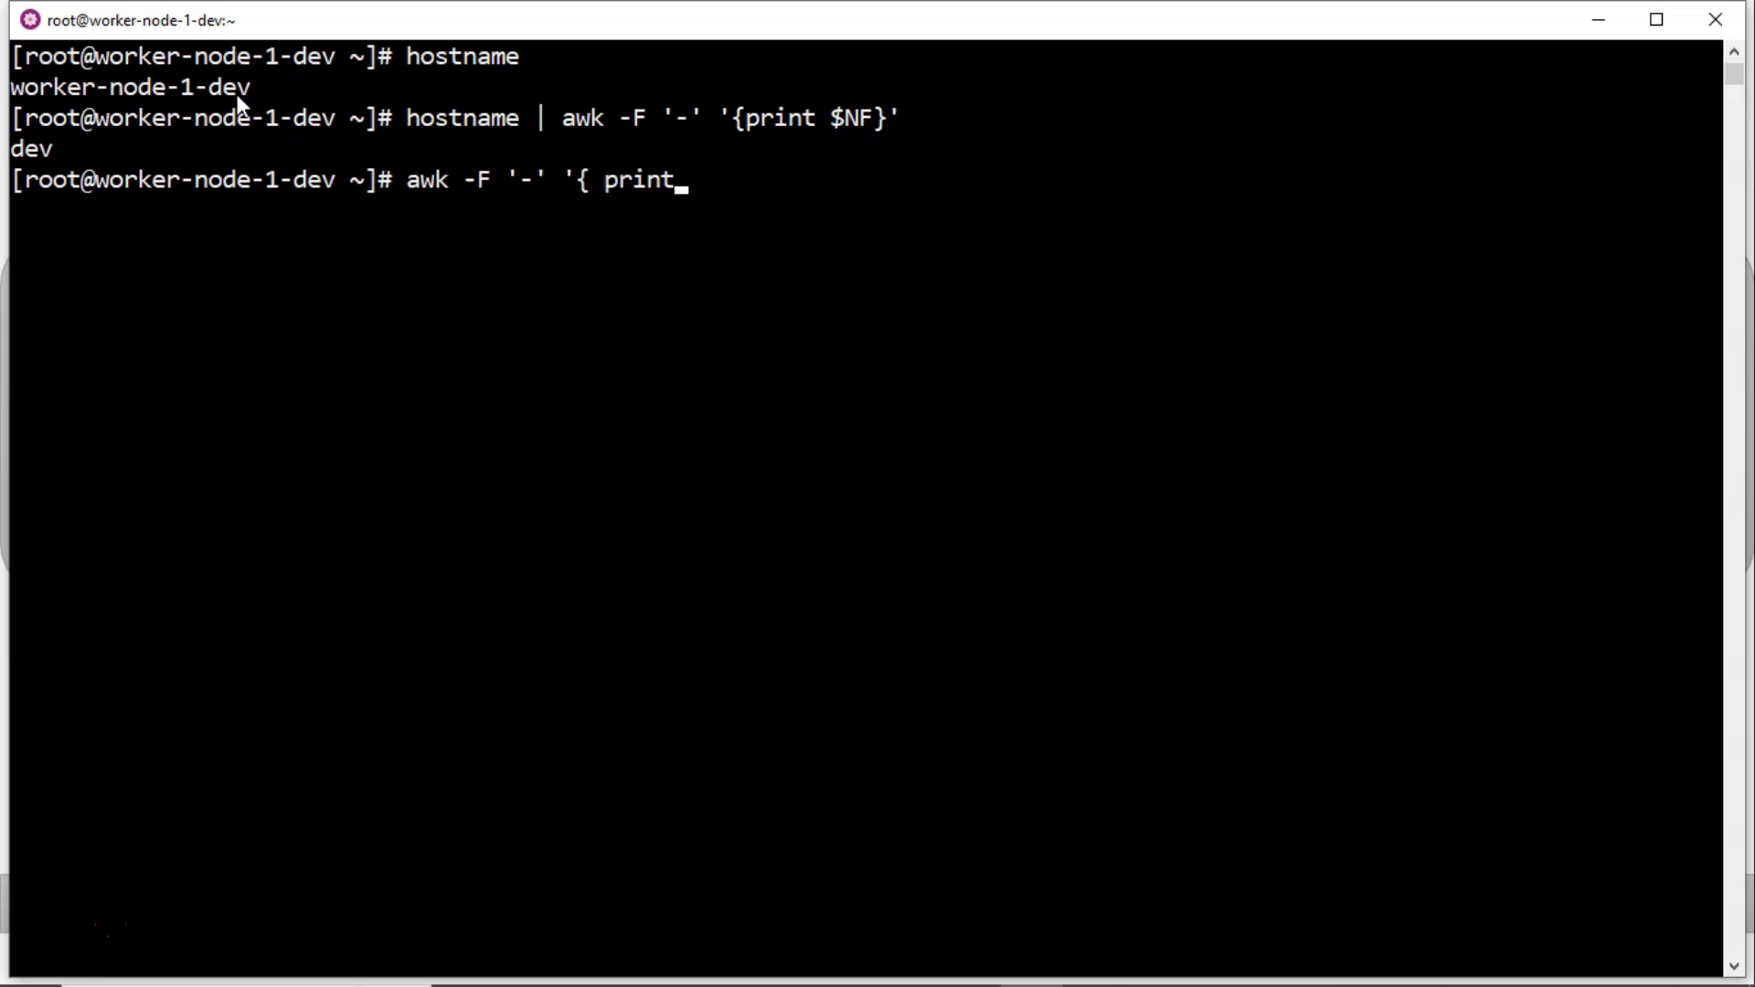
type("$NF")
type("}' <<")
type("< ")
type("$(")
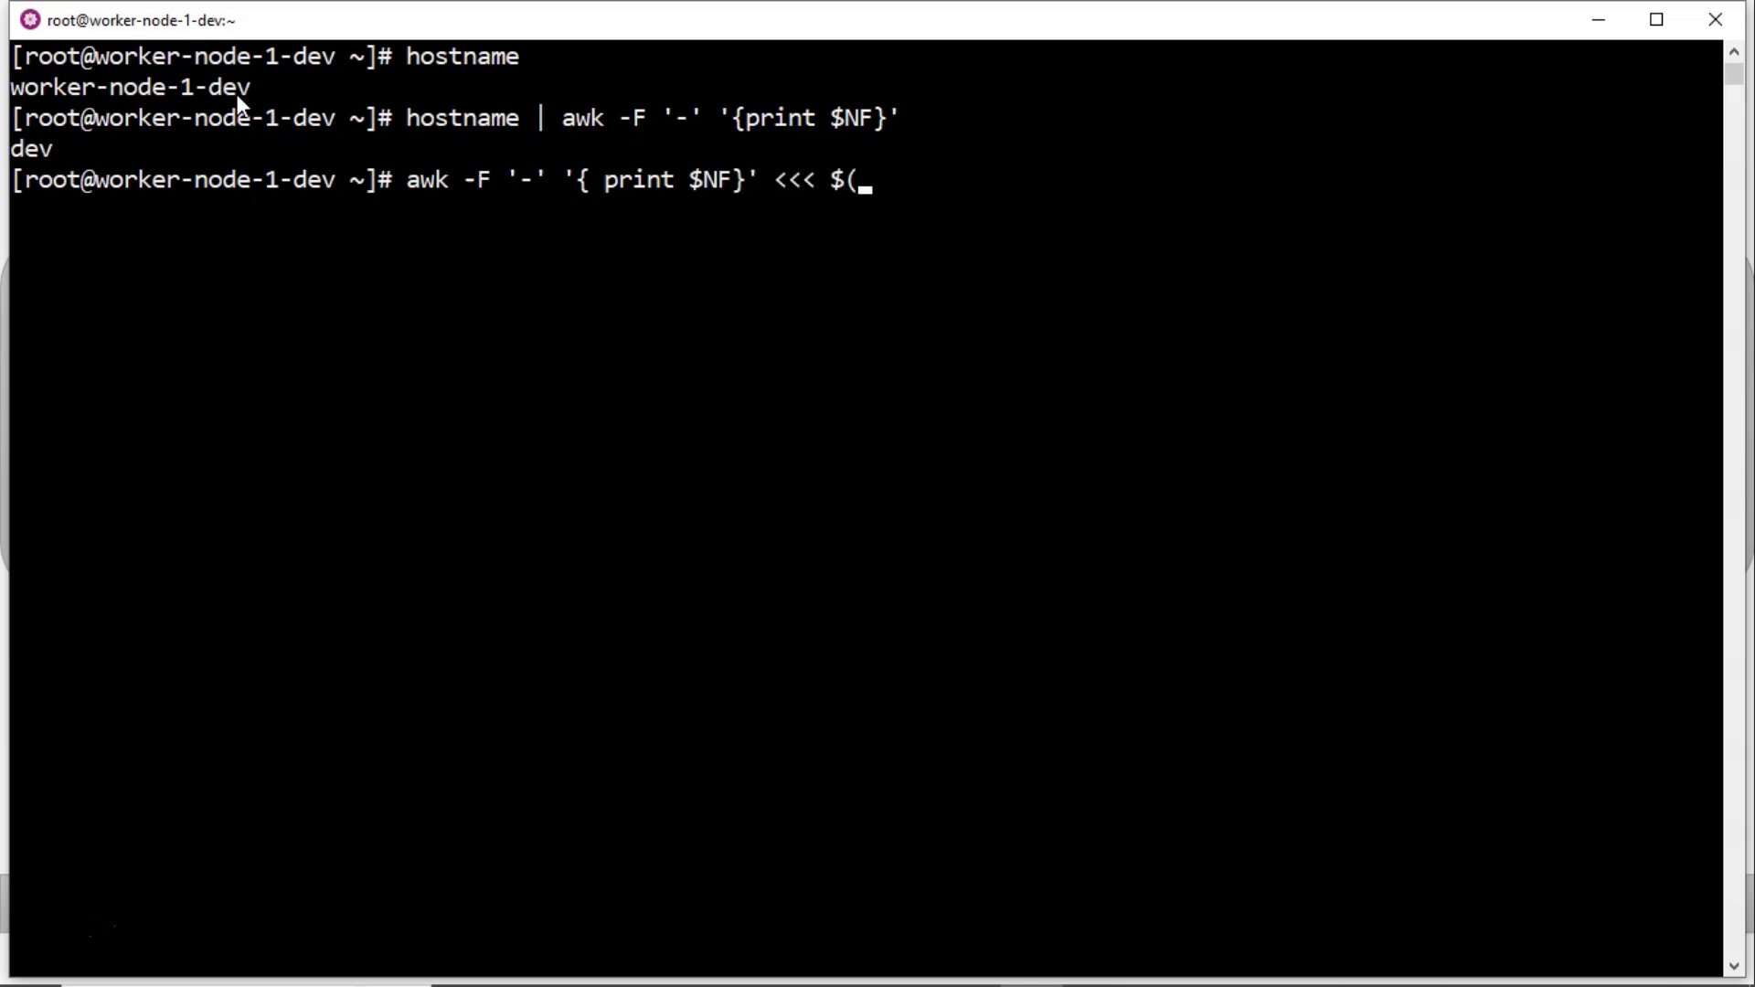
type("hostnam")
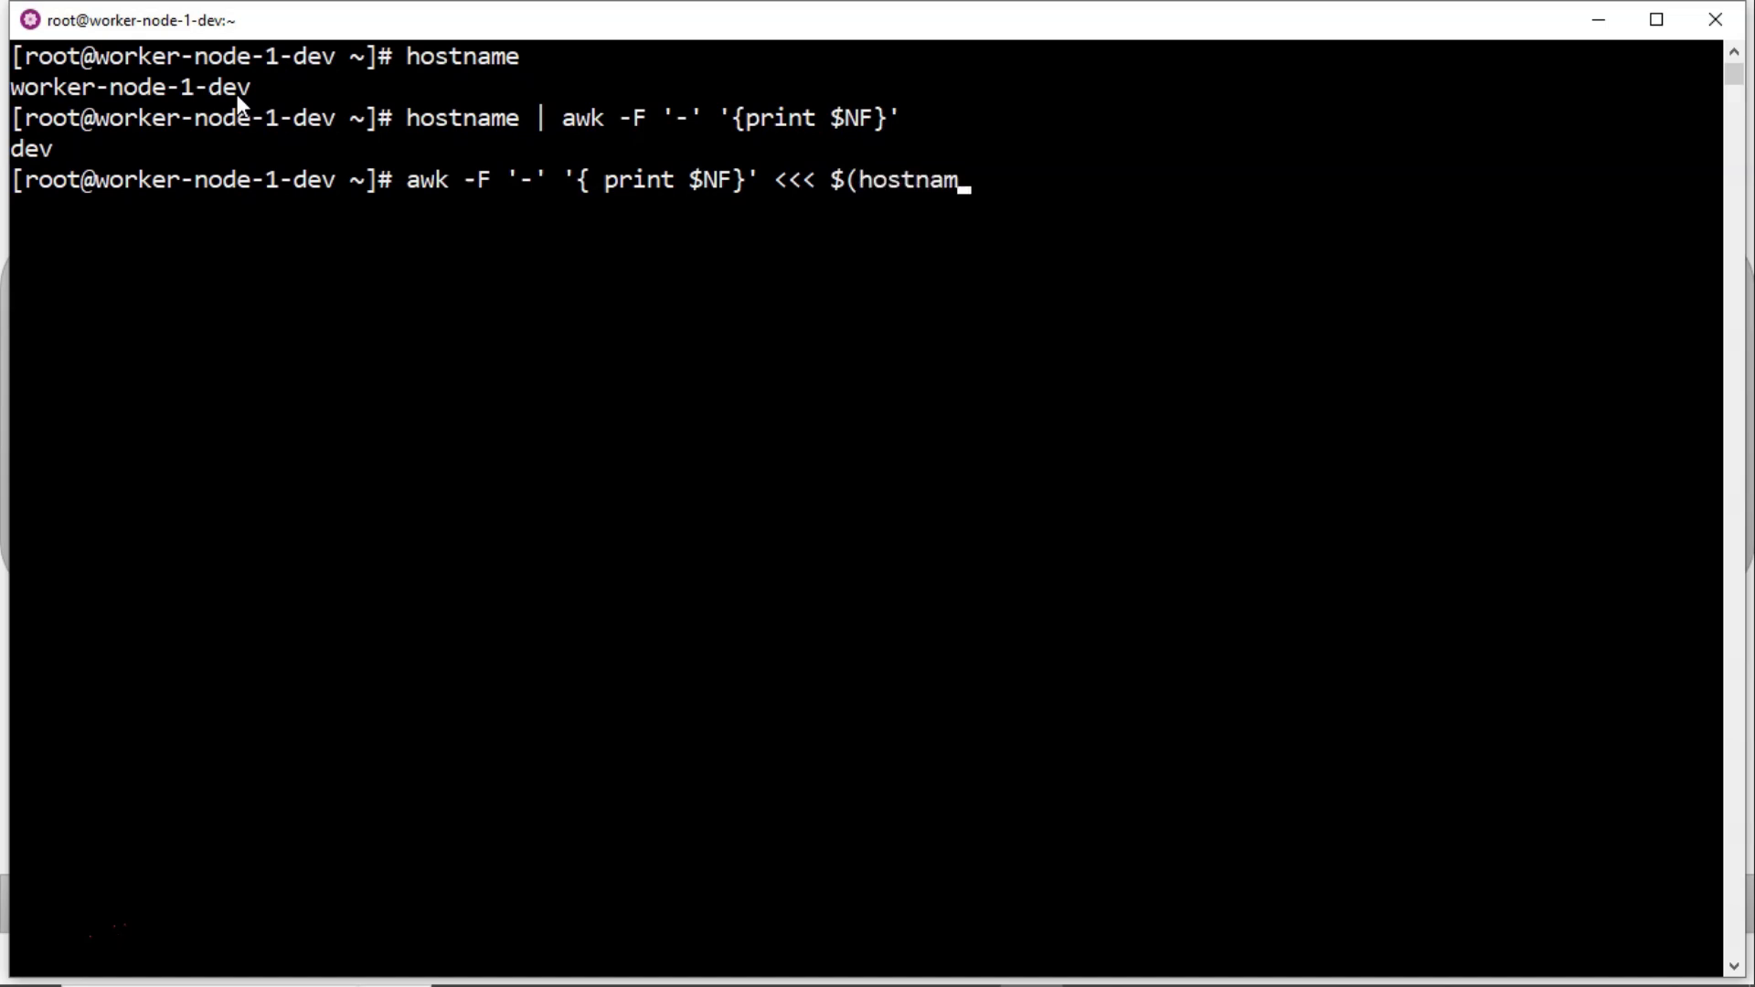
type("e)")
key("Return")
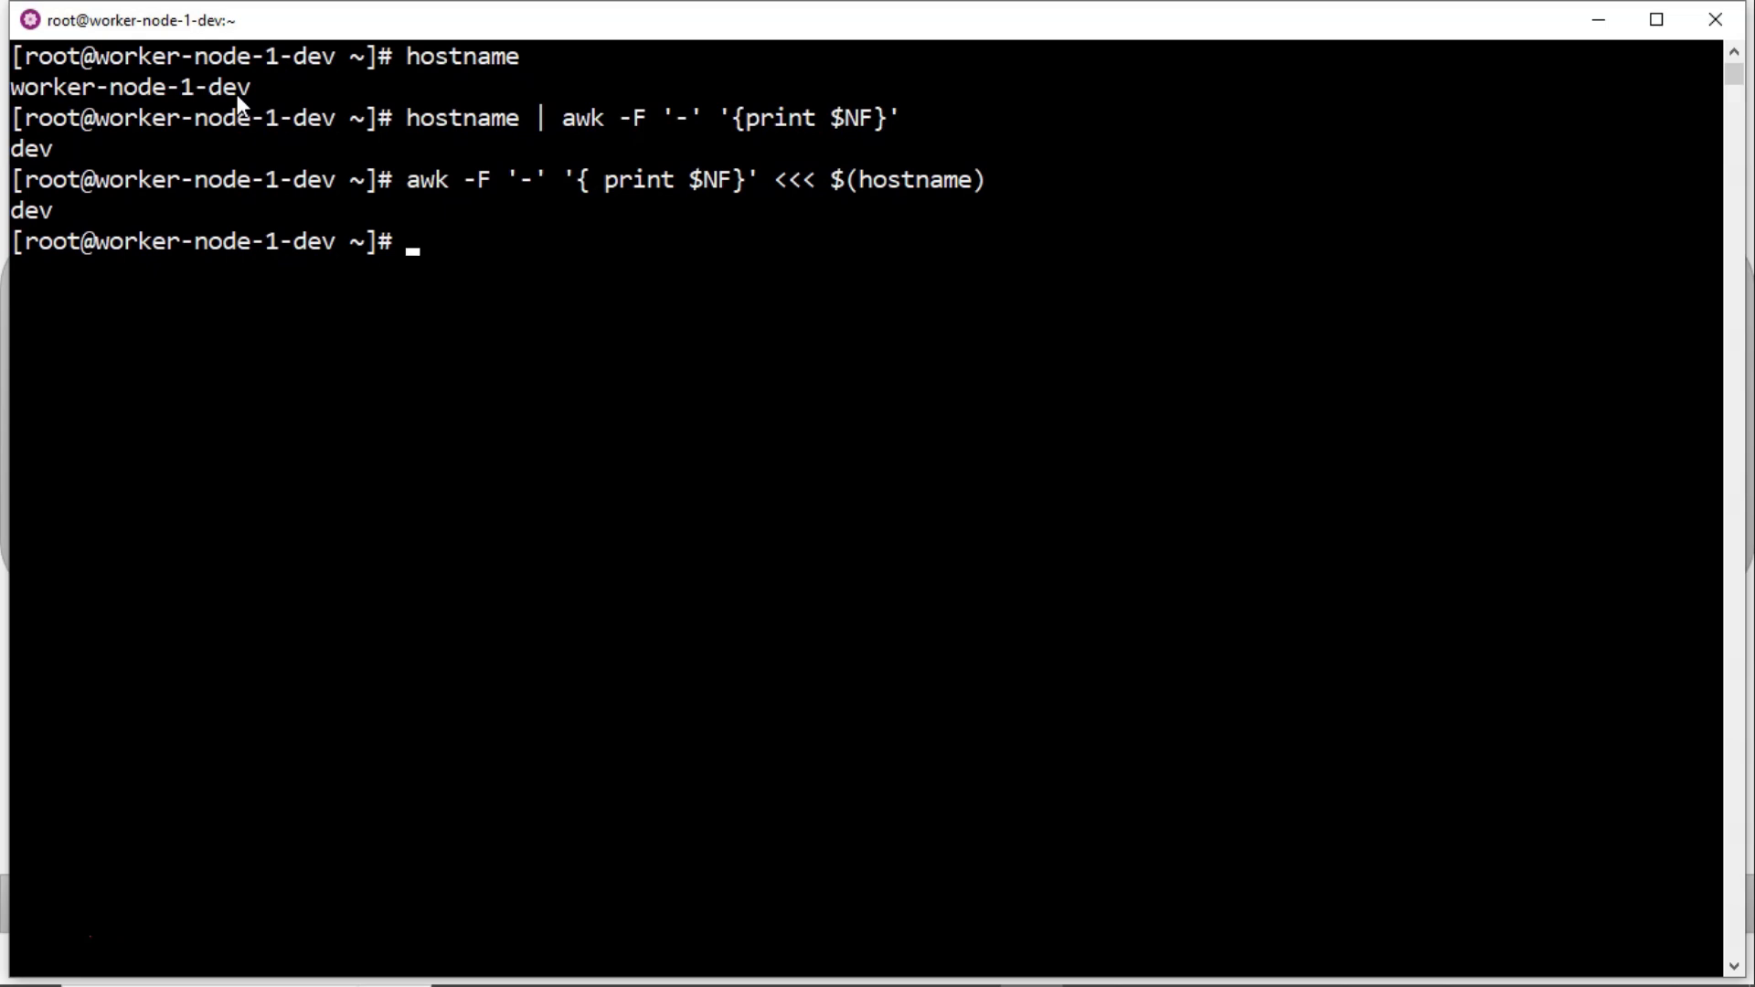
type("hostname")
Rerun hostname, then hostname | rev, printing ved-1-edon-rekrow, and highlight ved.
key("Return")
key("Up")
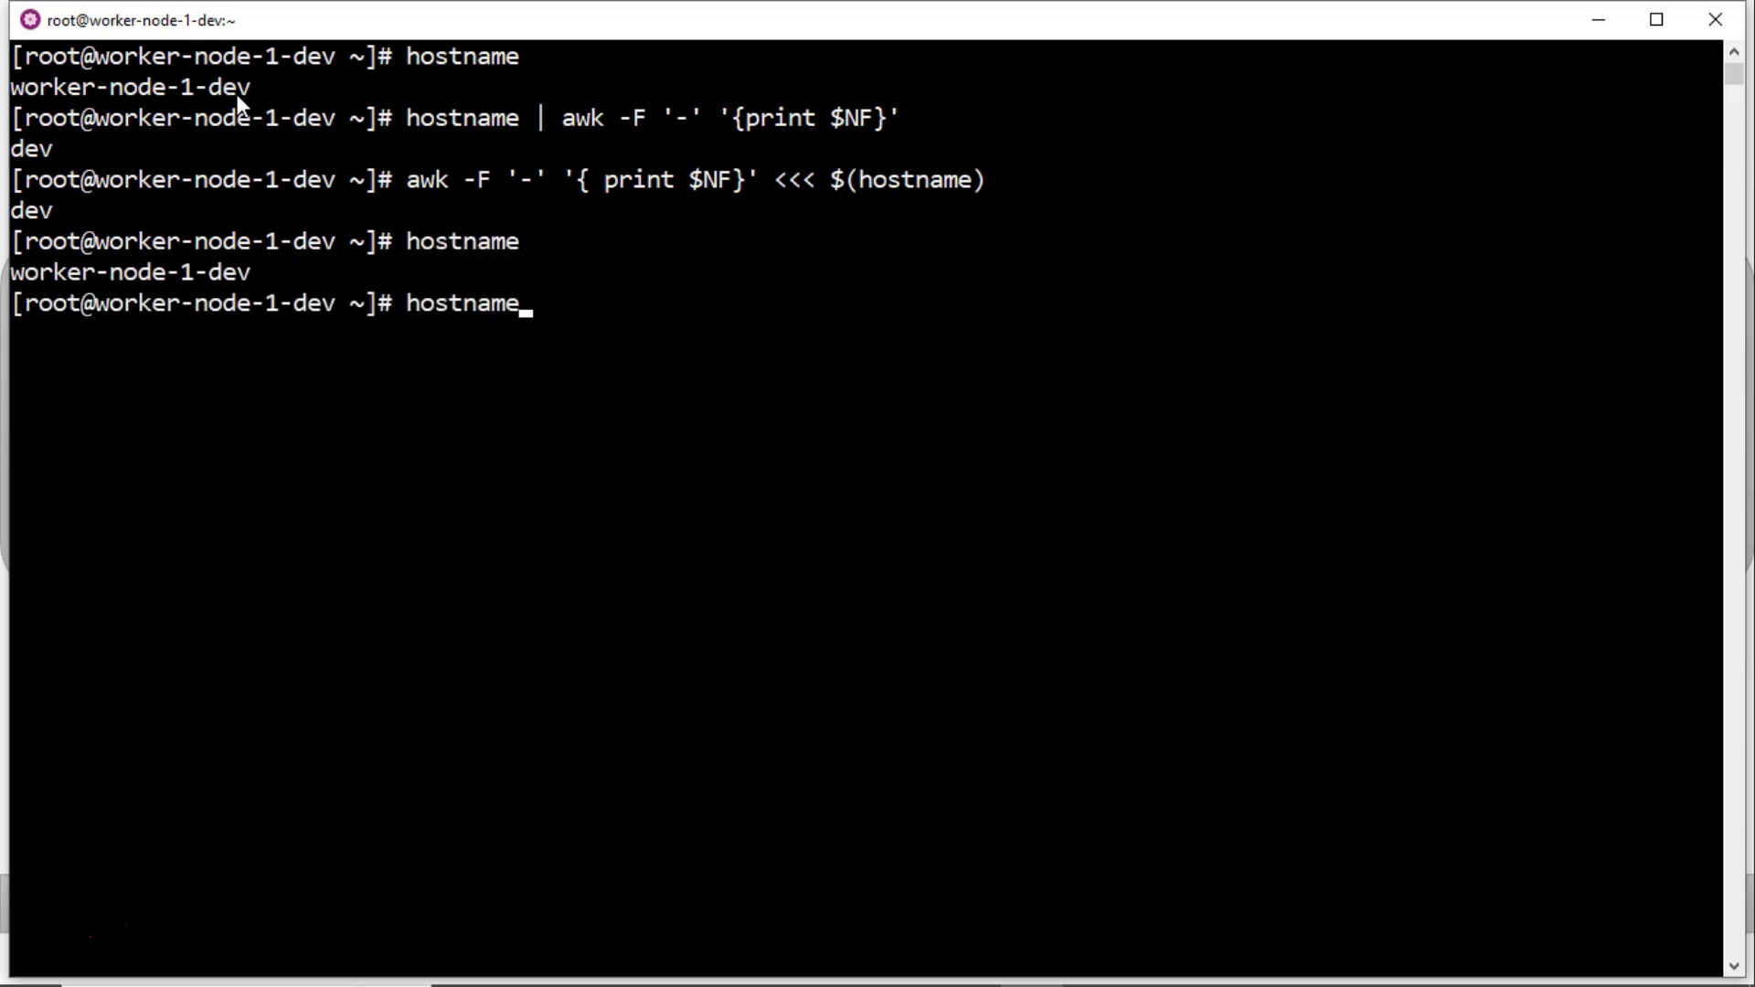
type(" | rev")
key("Return")
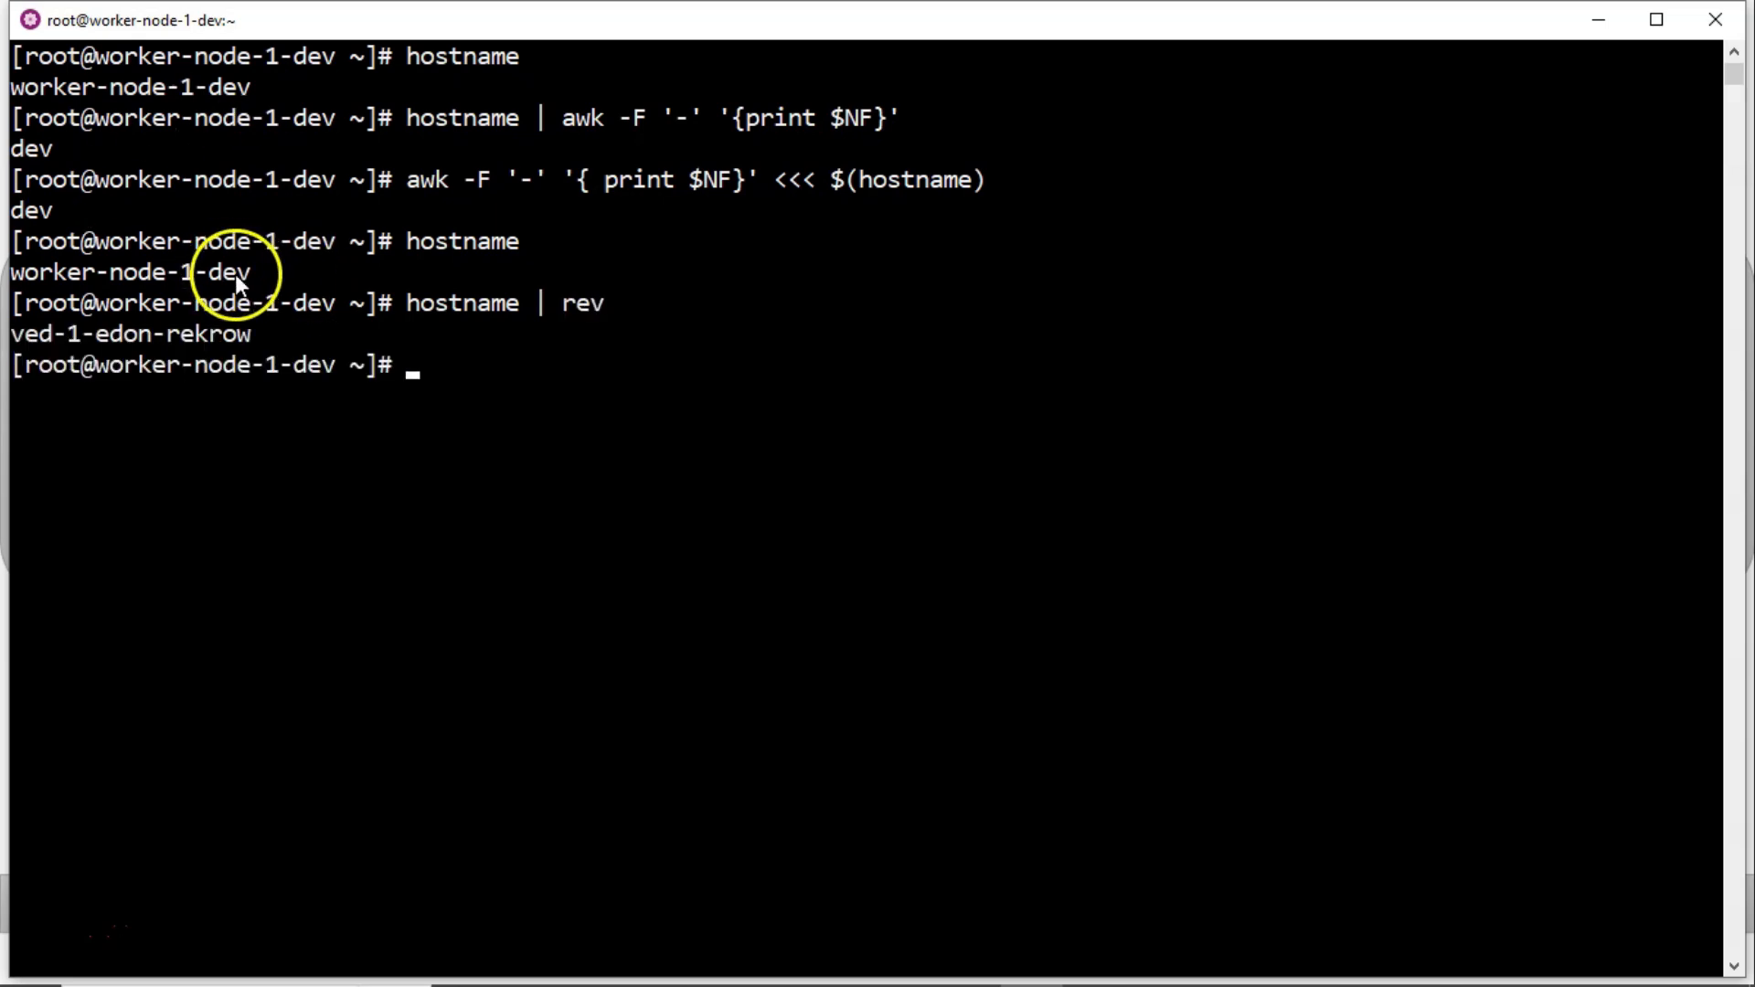
left_click_drag(250, 274, 8, 272)
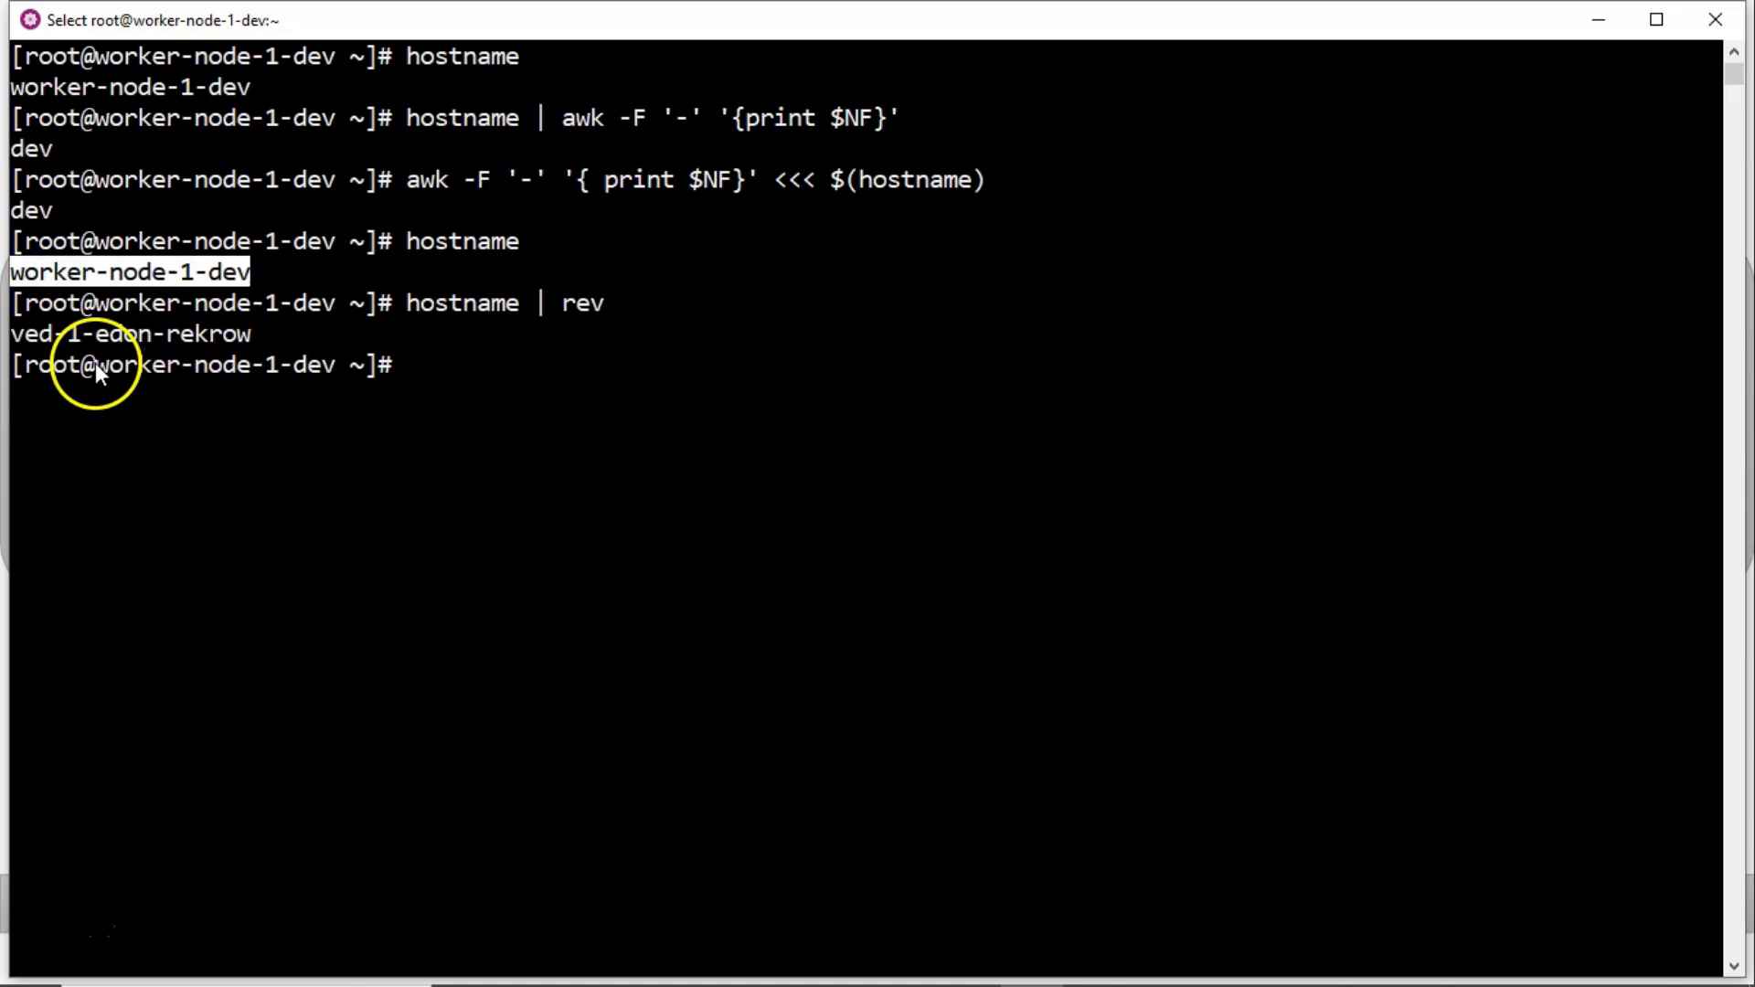
double_click(230, 271)
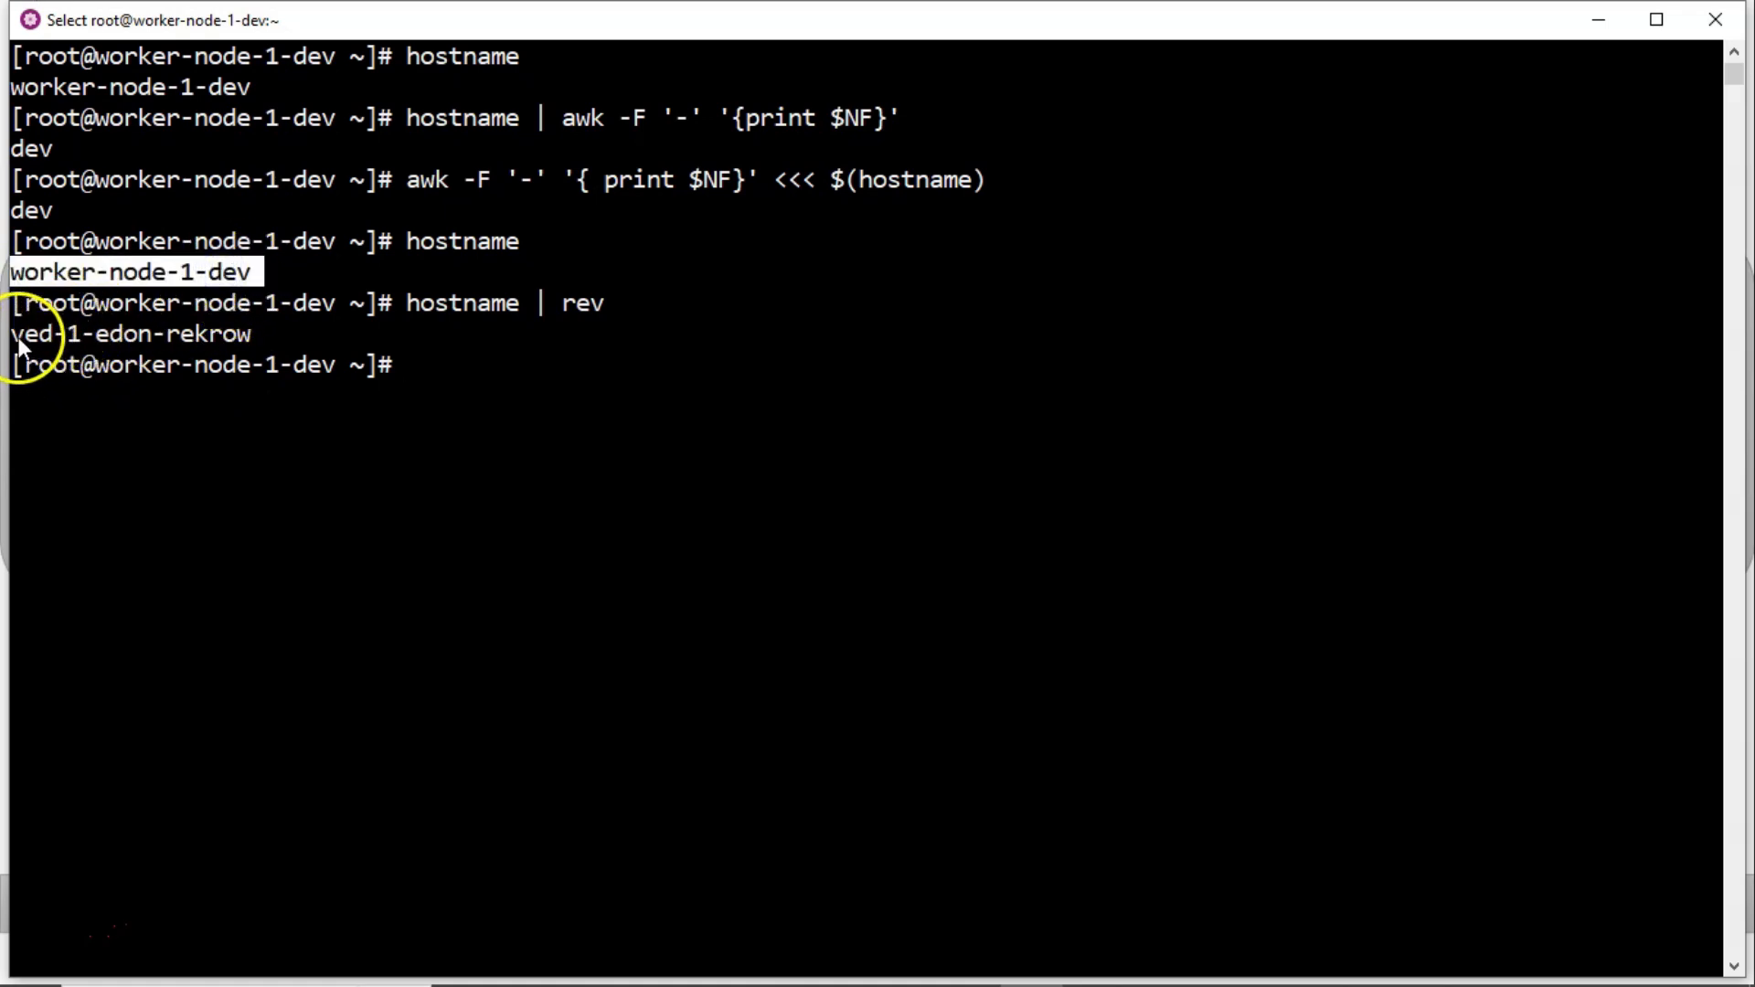
left_click_drag(11, 336, 56, 334)
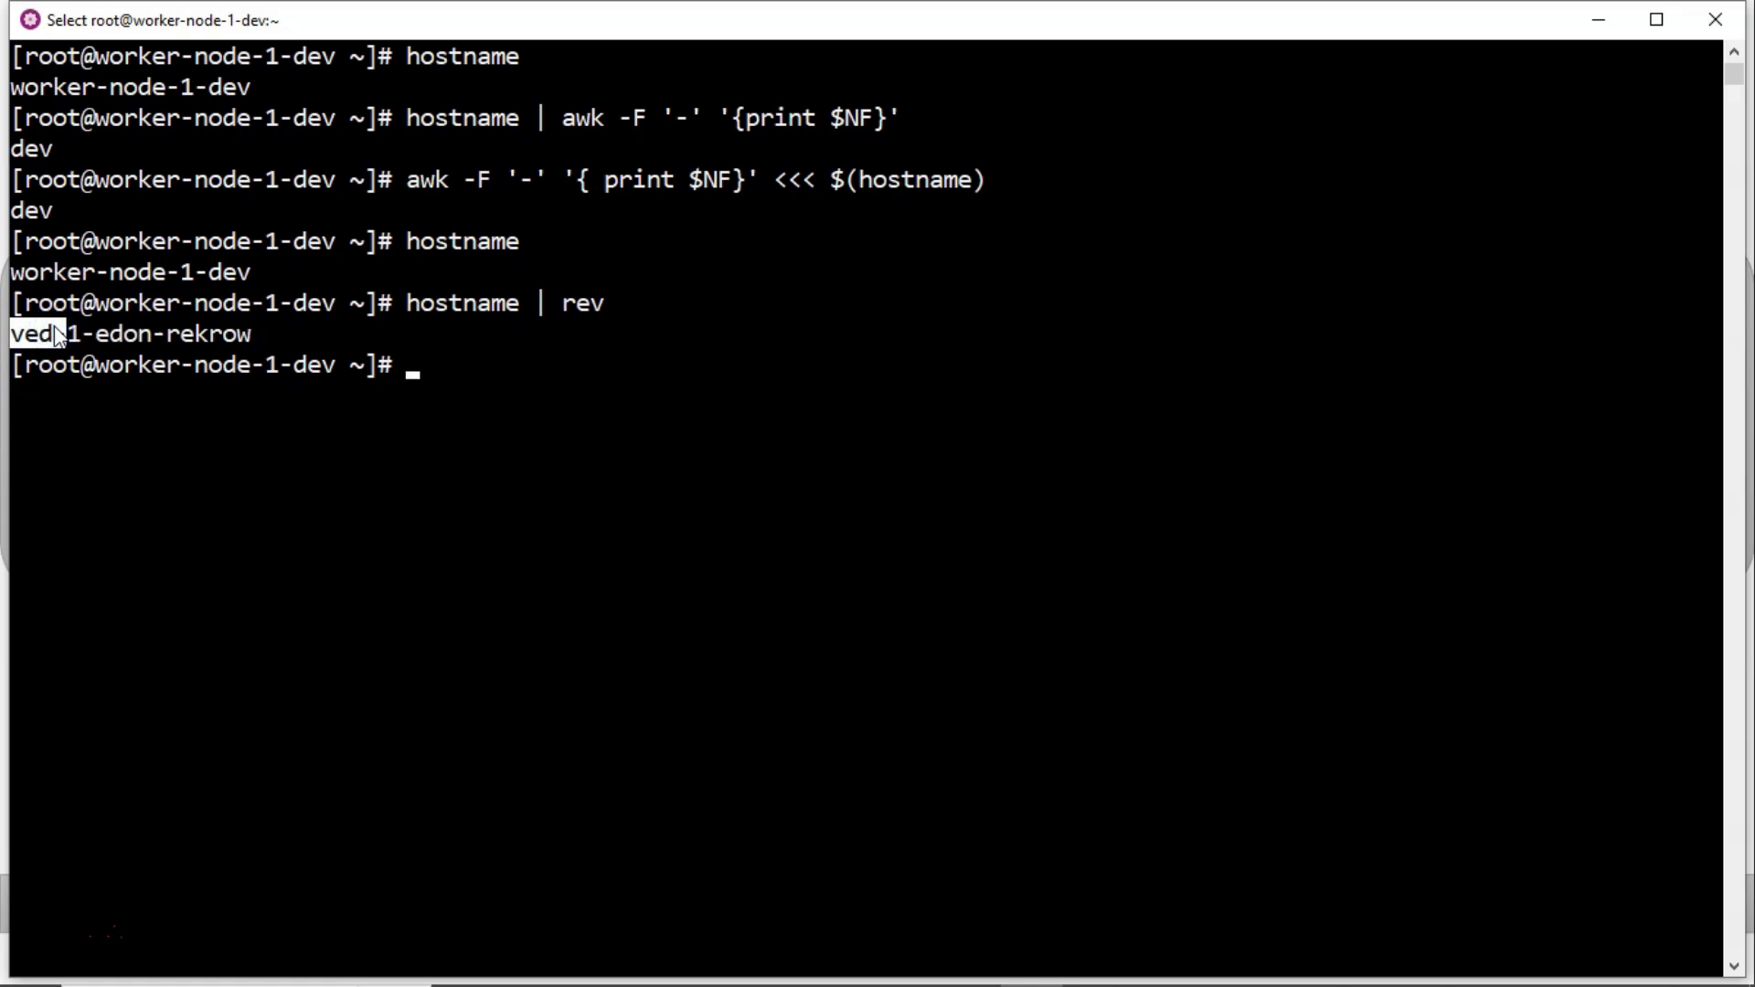
type("hostname | rev | cut ")
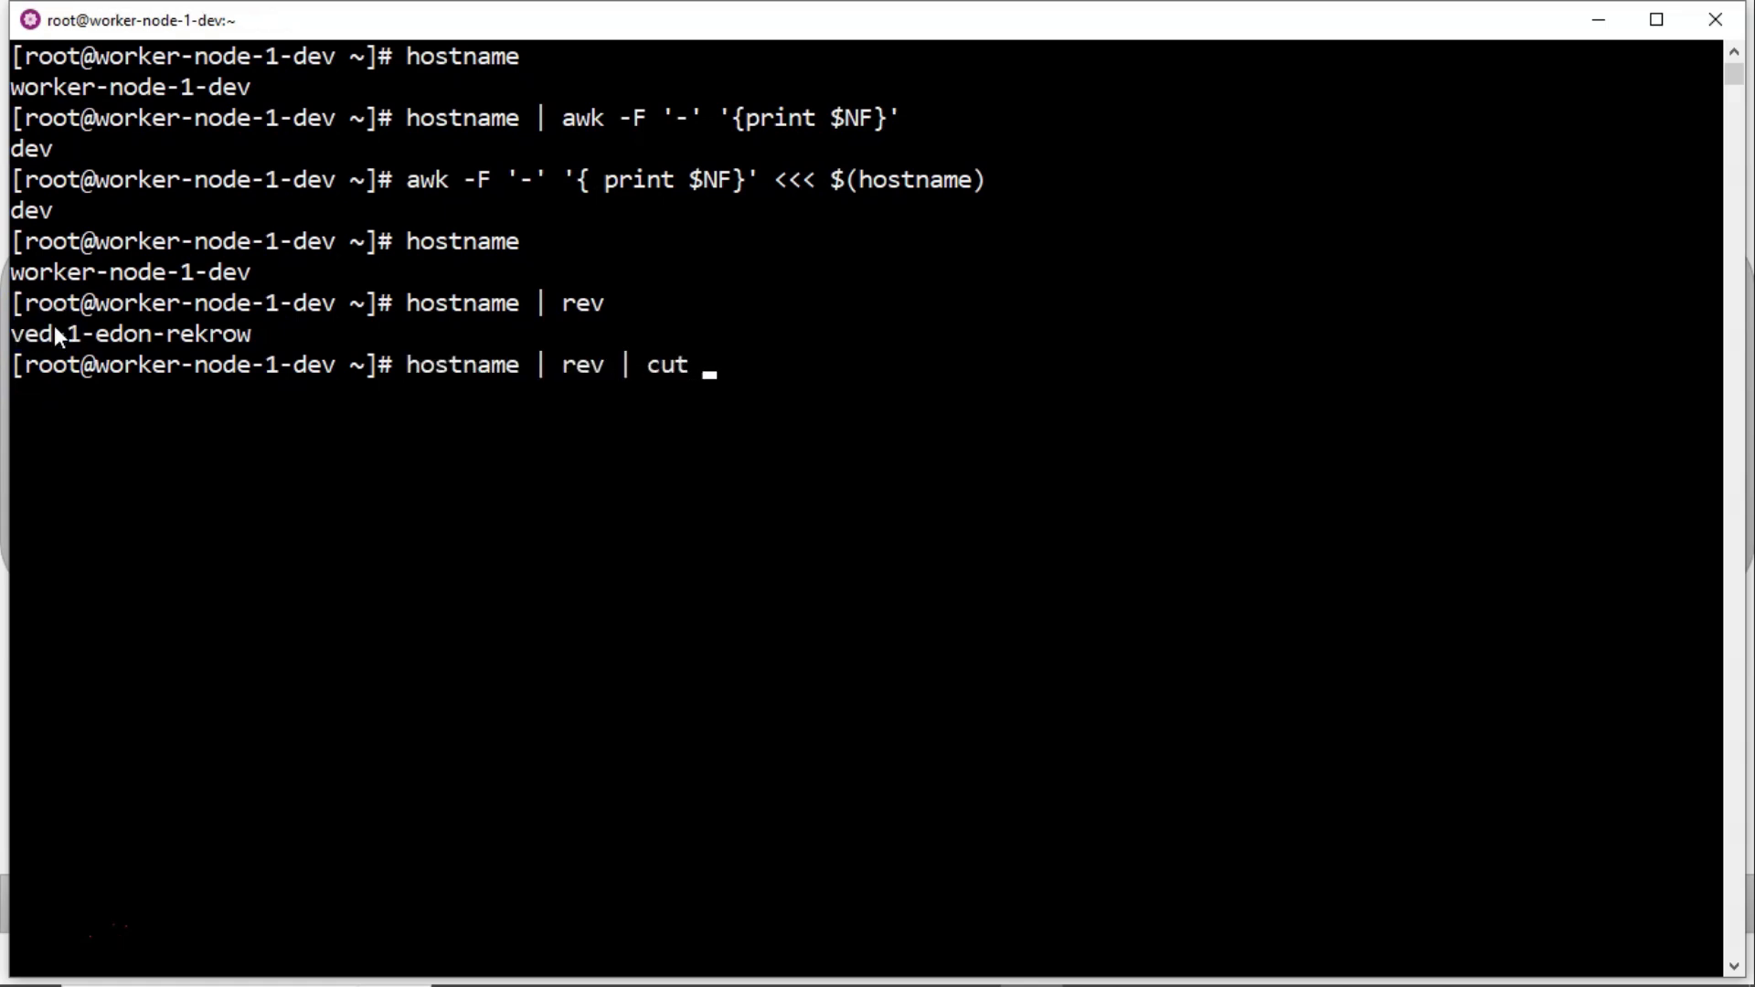
type("-d '")
type("-'")
type(" -f")
type("1")
Run hostname | rev | cut -d '-' -f1, printing ved, and recall it for editing.
key("Return")
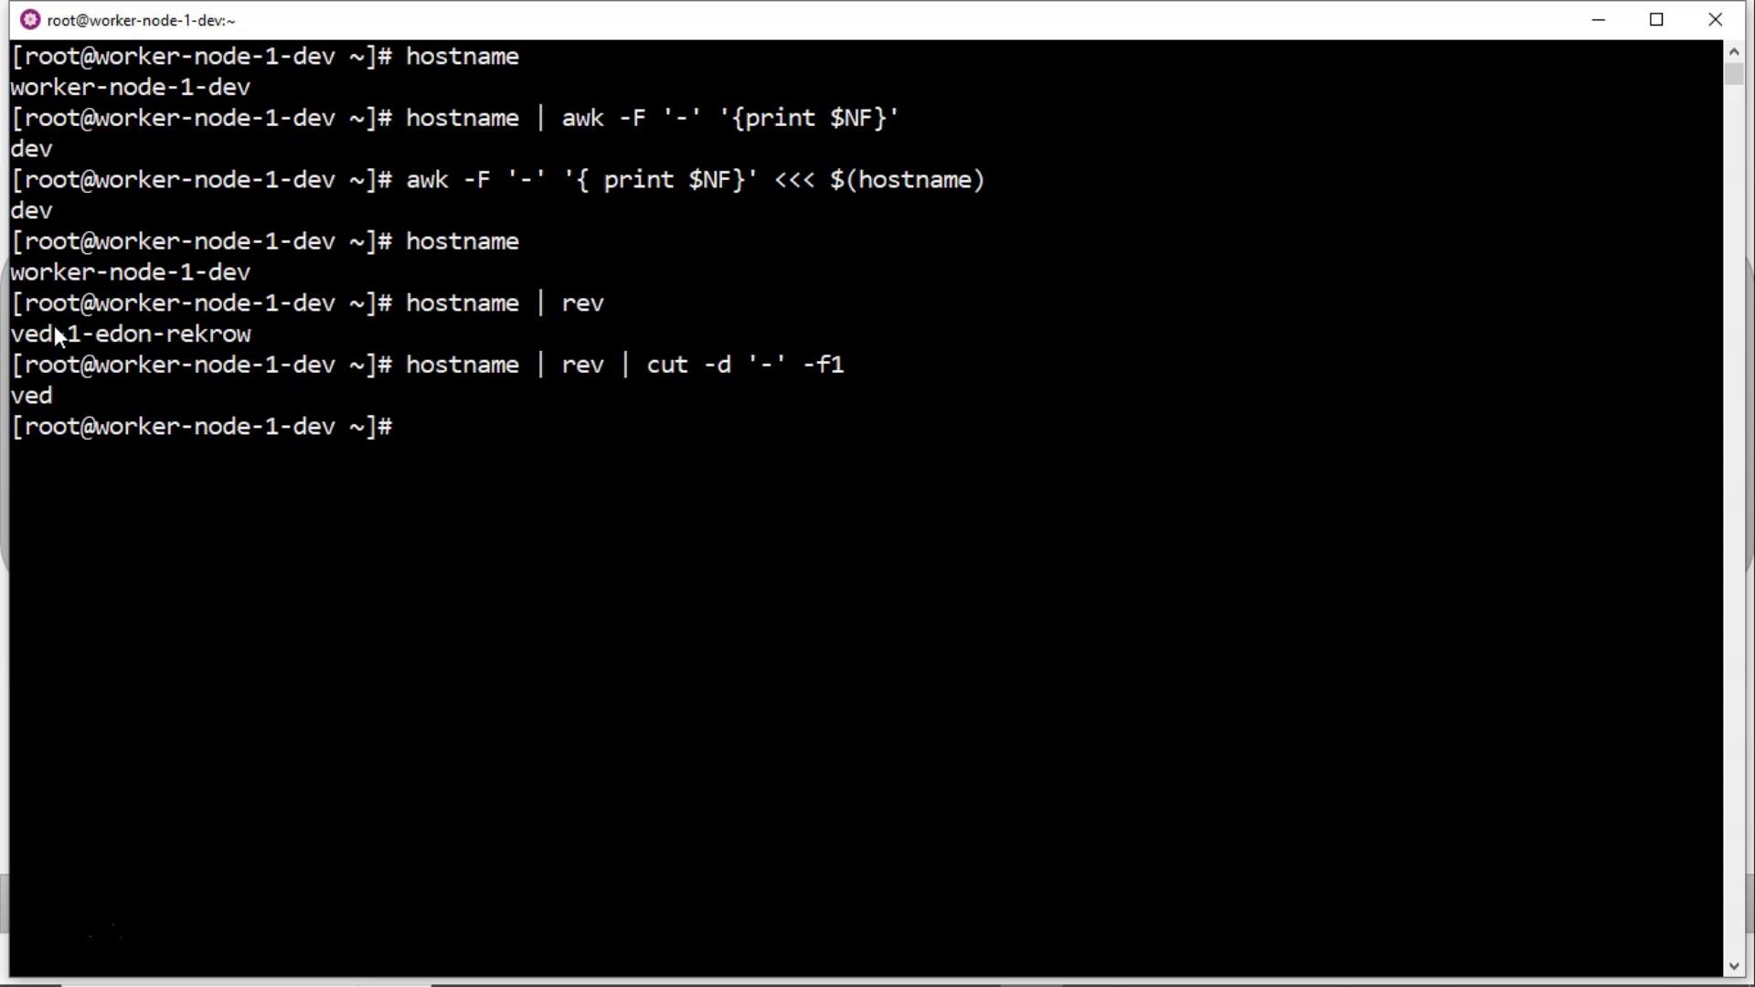
key("Up")
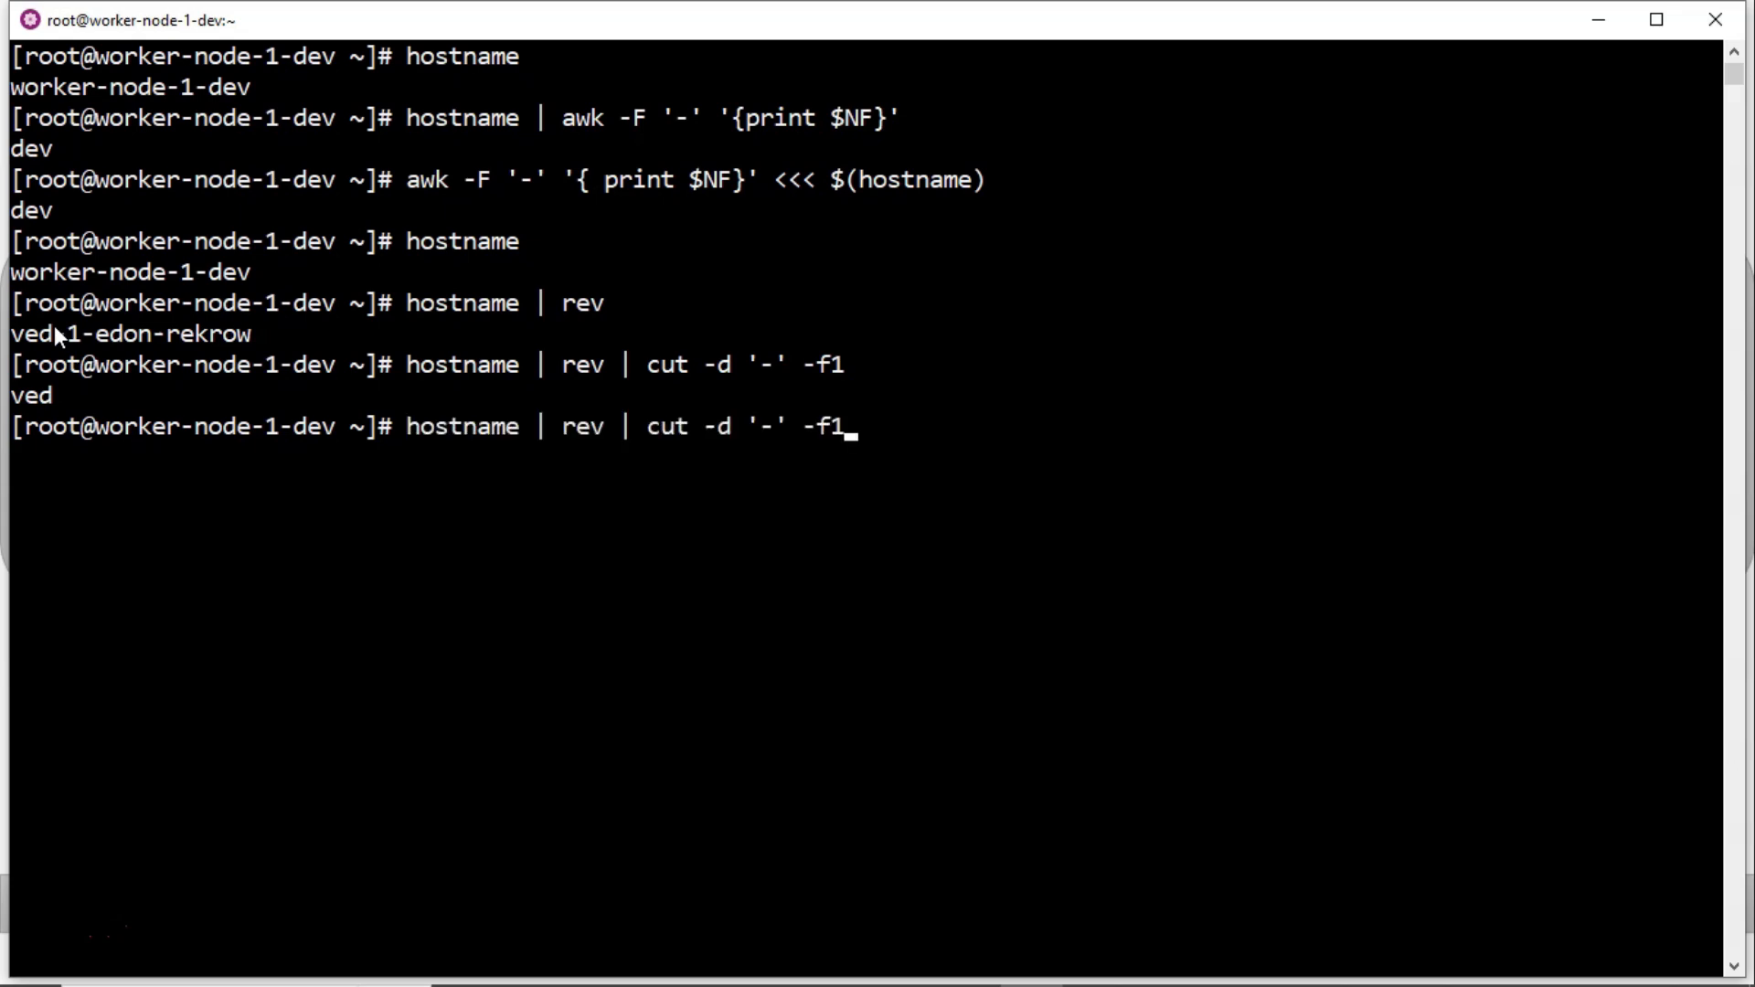
type(" | rev")
Run the pipeline with a final | rev appended, printing dev.
key("Return")
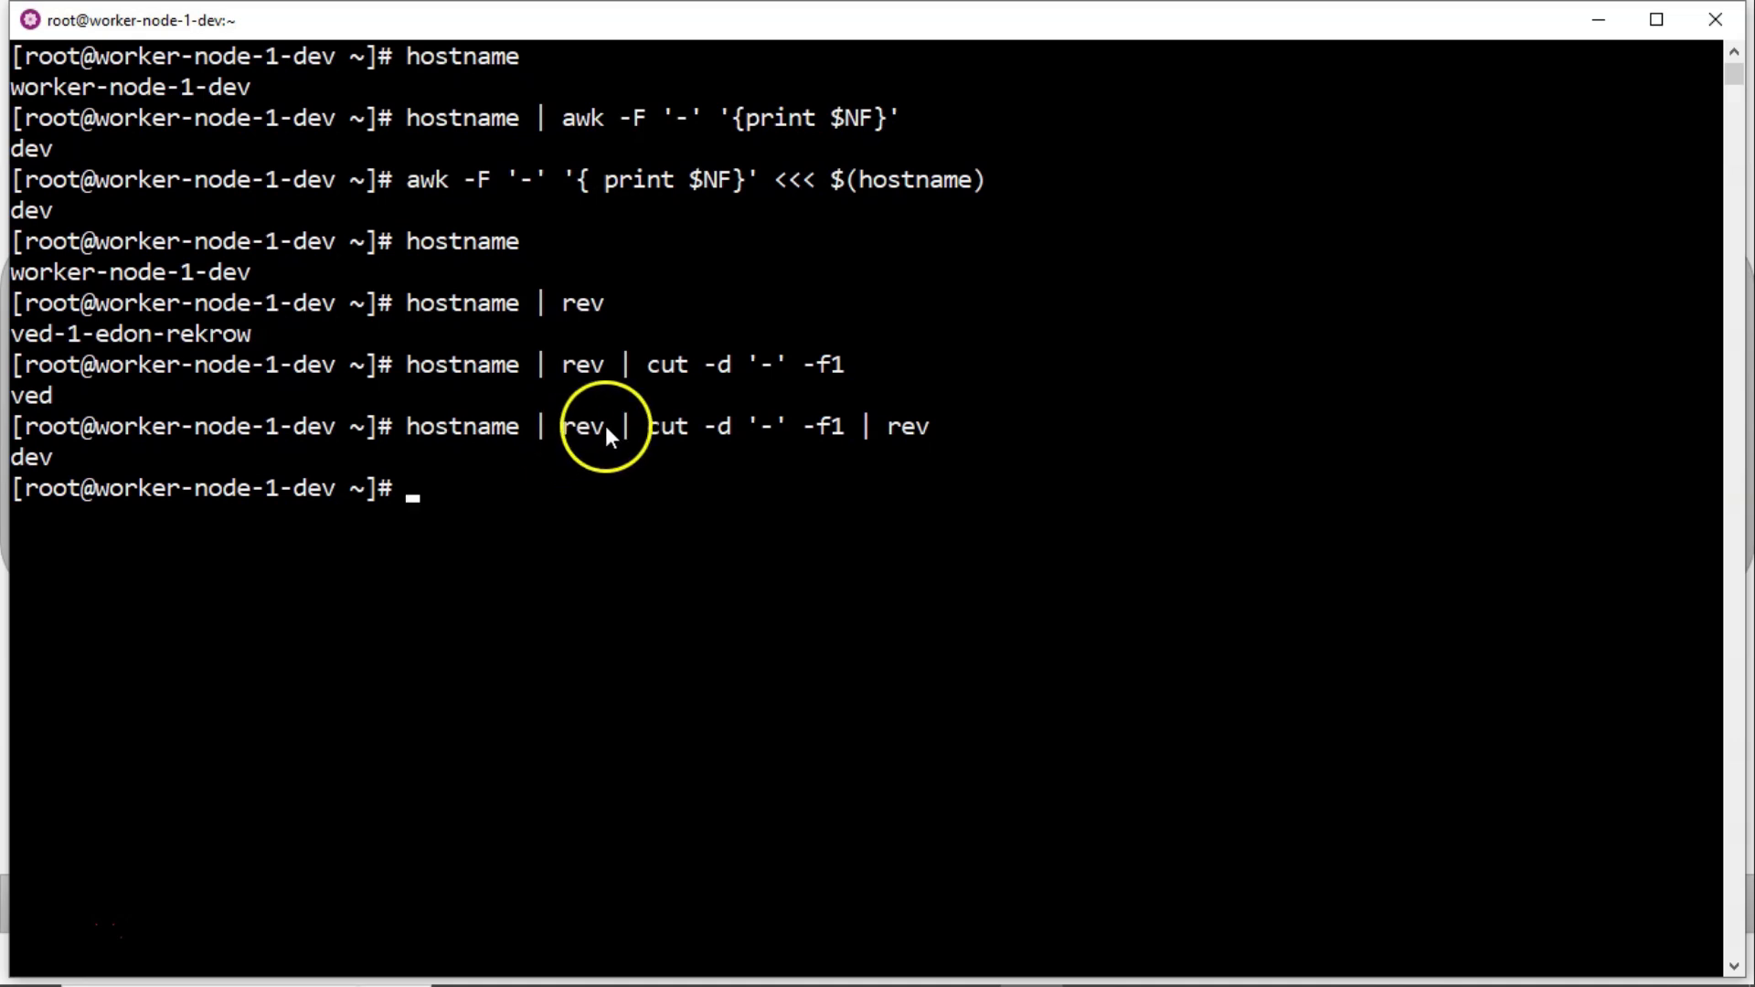
left_click_drag(606, 422, 413, 434)
type("re")
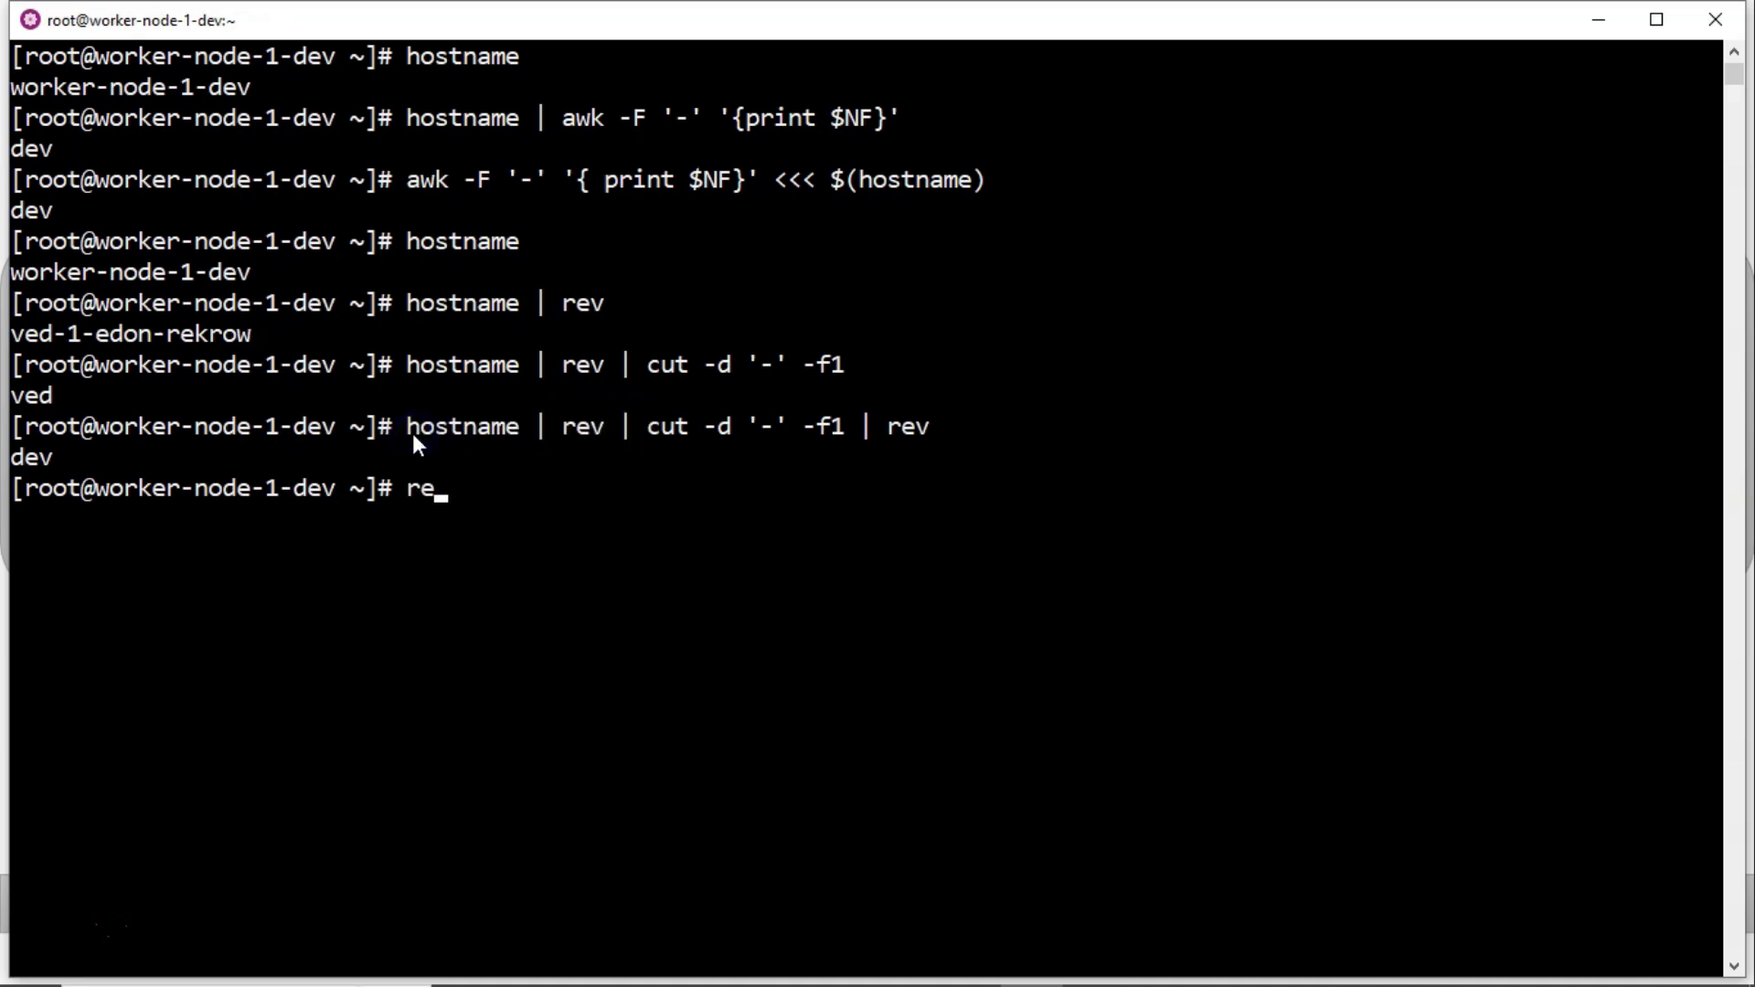
type("v <<< ")
type("$(host")
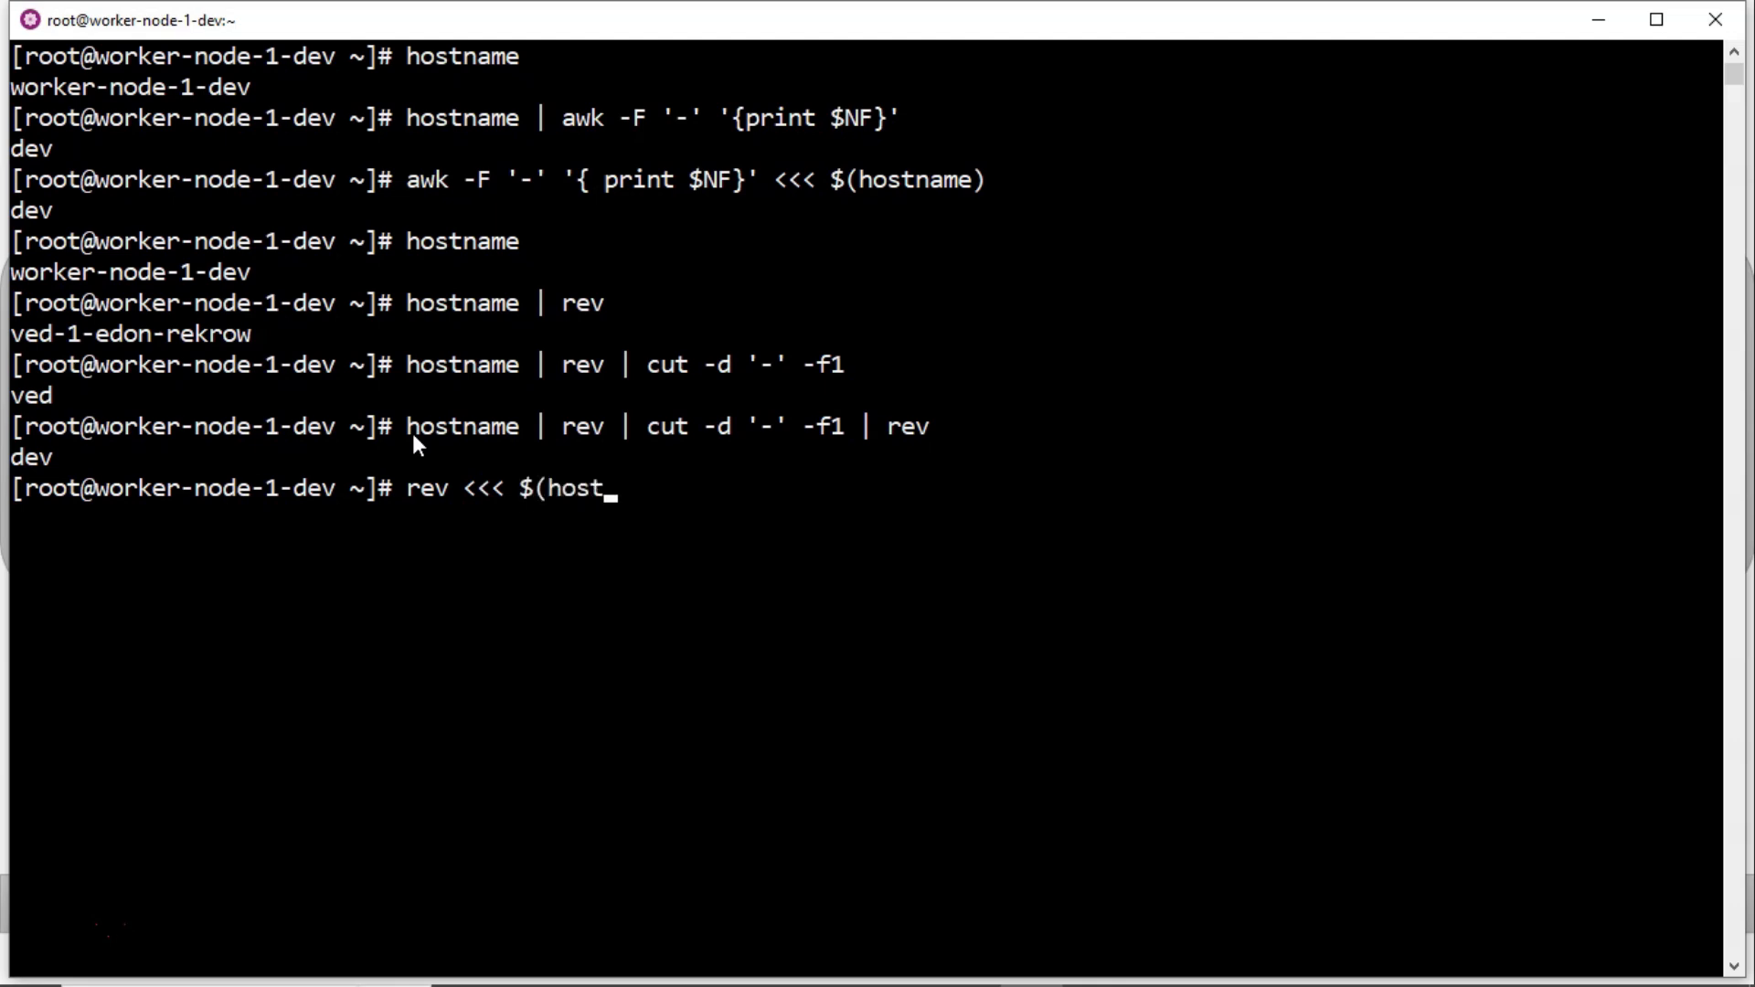
type("name)")
Run rev <<< $(hostname), printing ved-1-edon-rekrow, and highlight its parts.
key("Return")
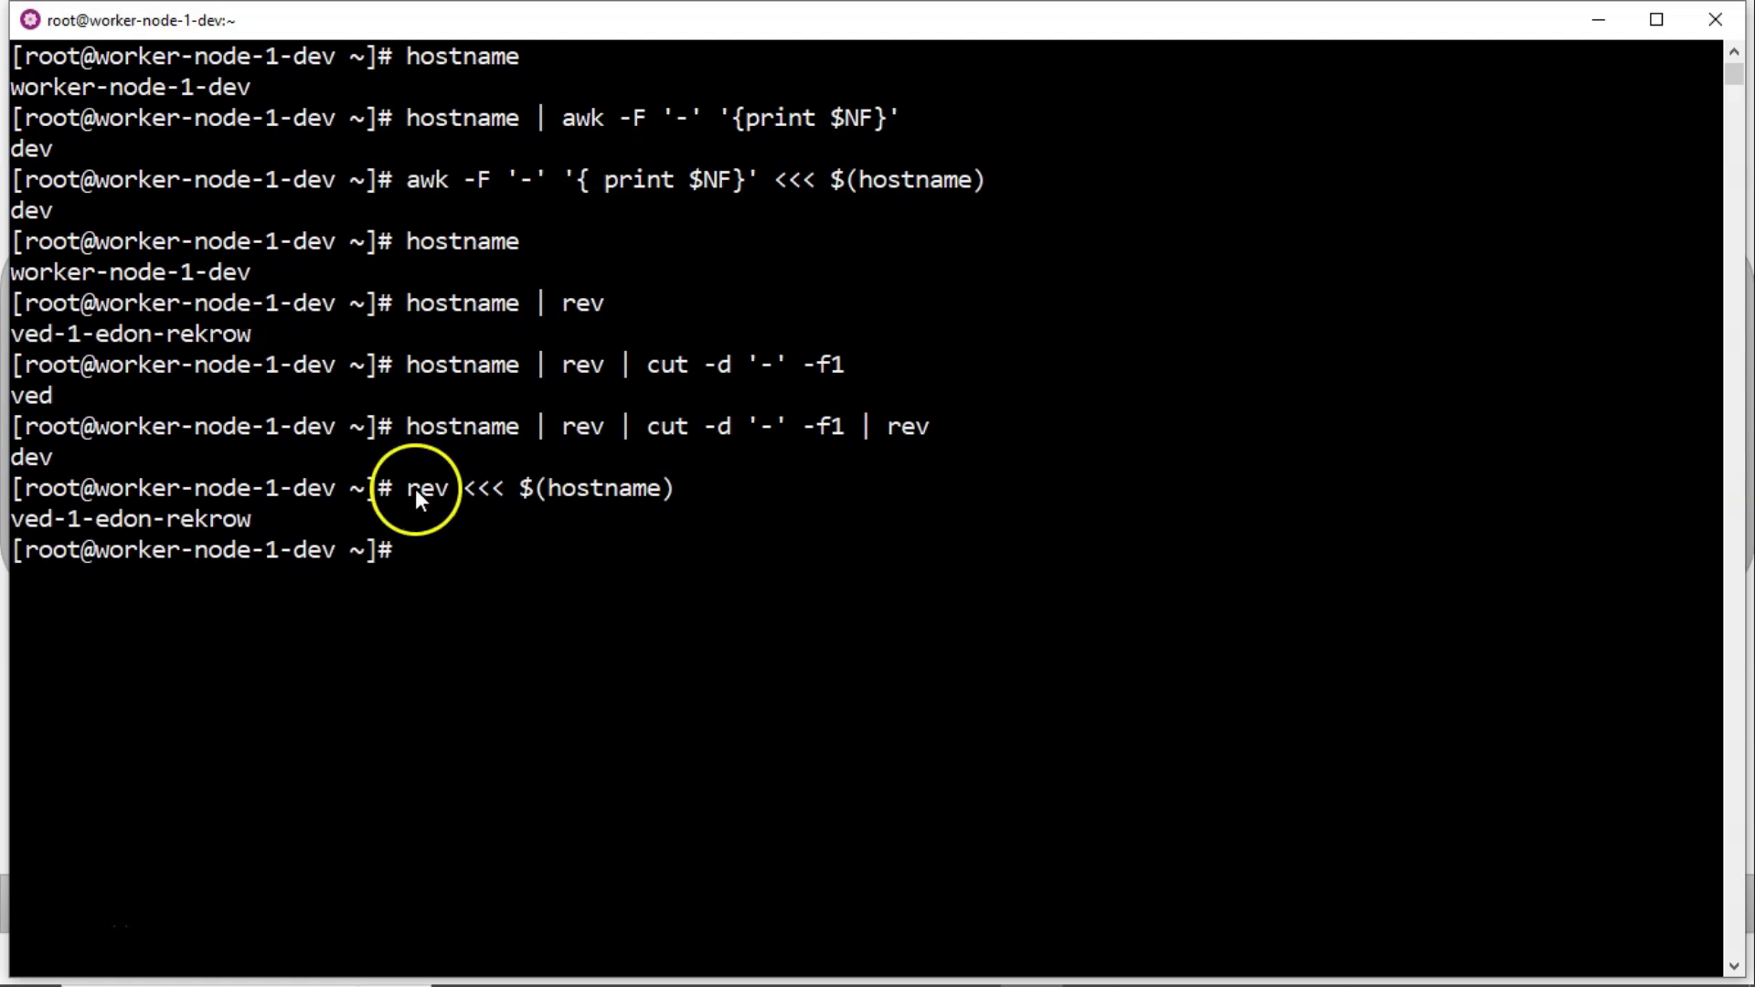
left_click_drag(408, 488, 673, 488)
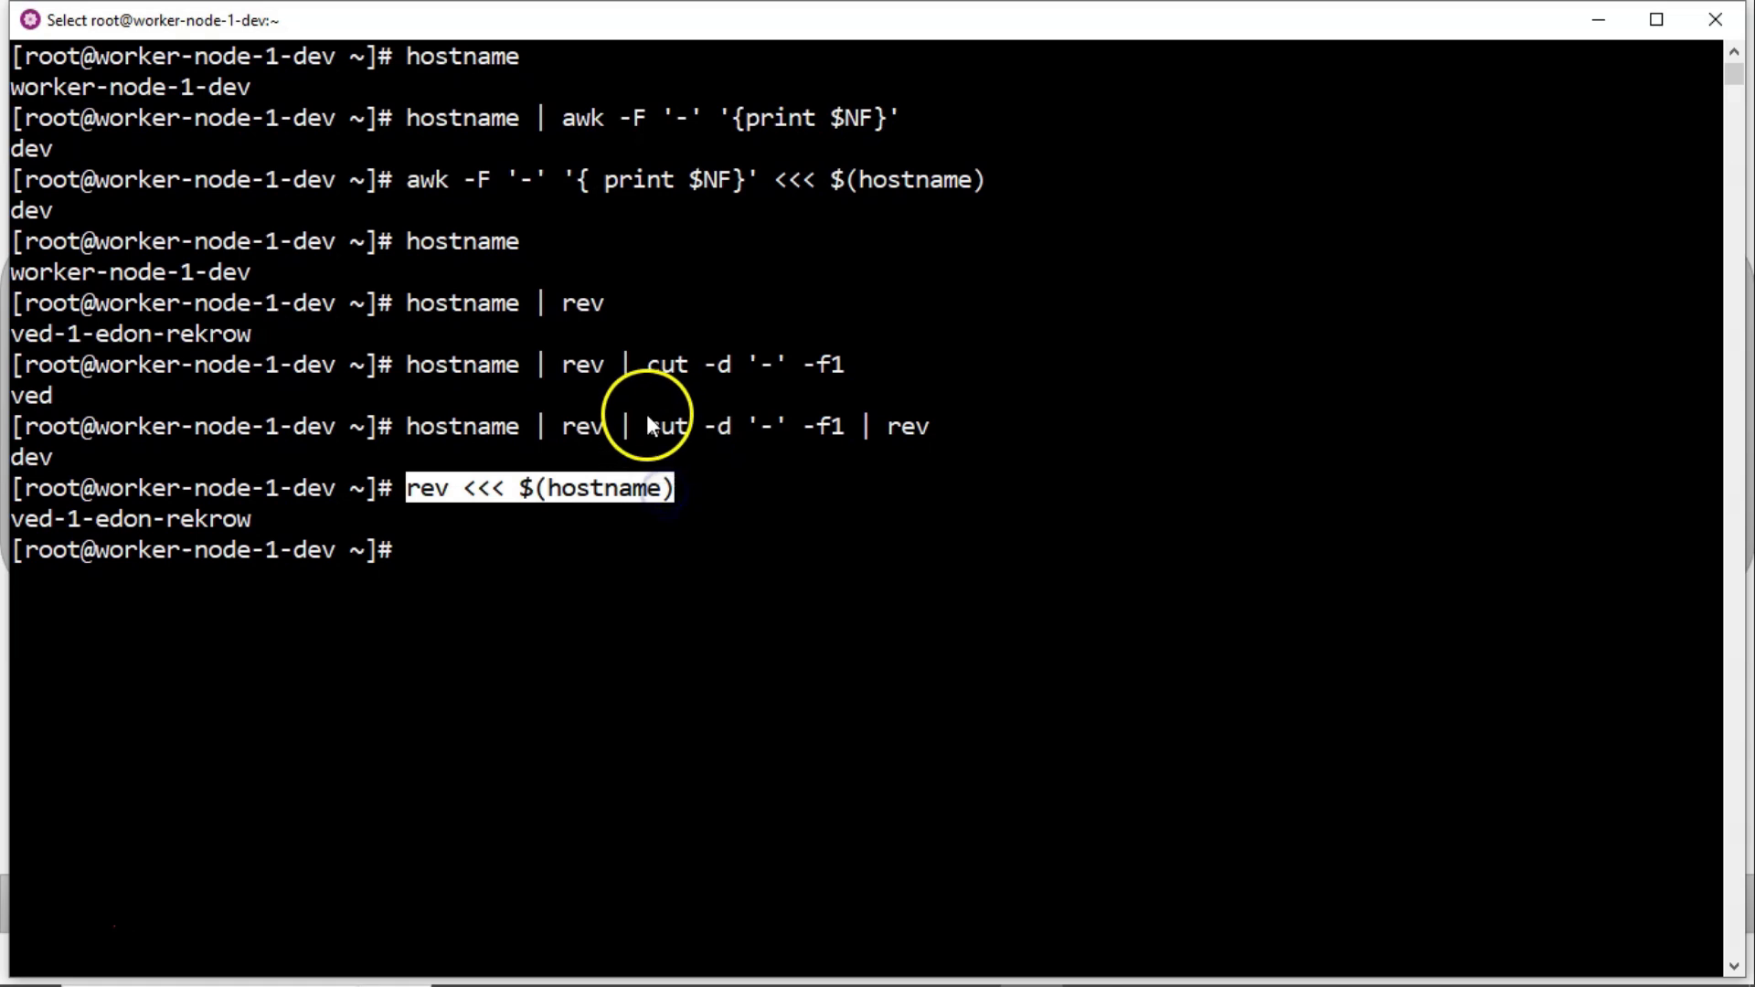
left_click_drag(646, 427, 843, 427)
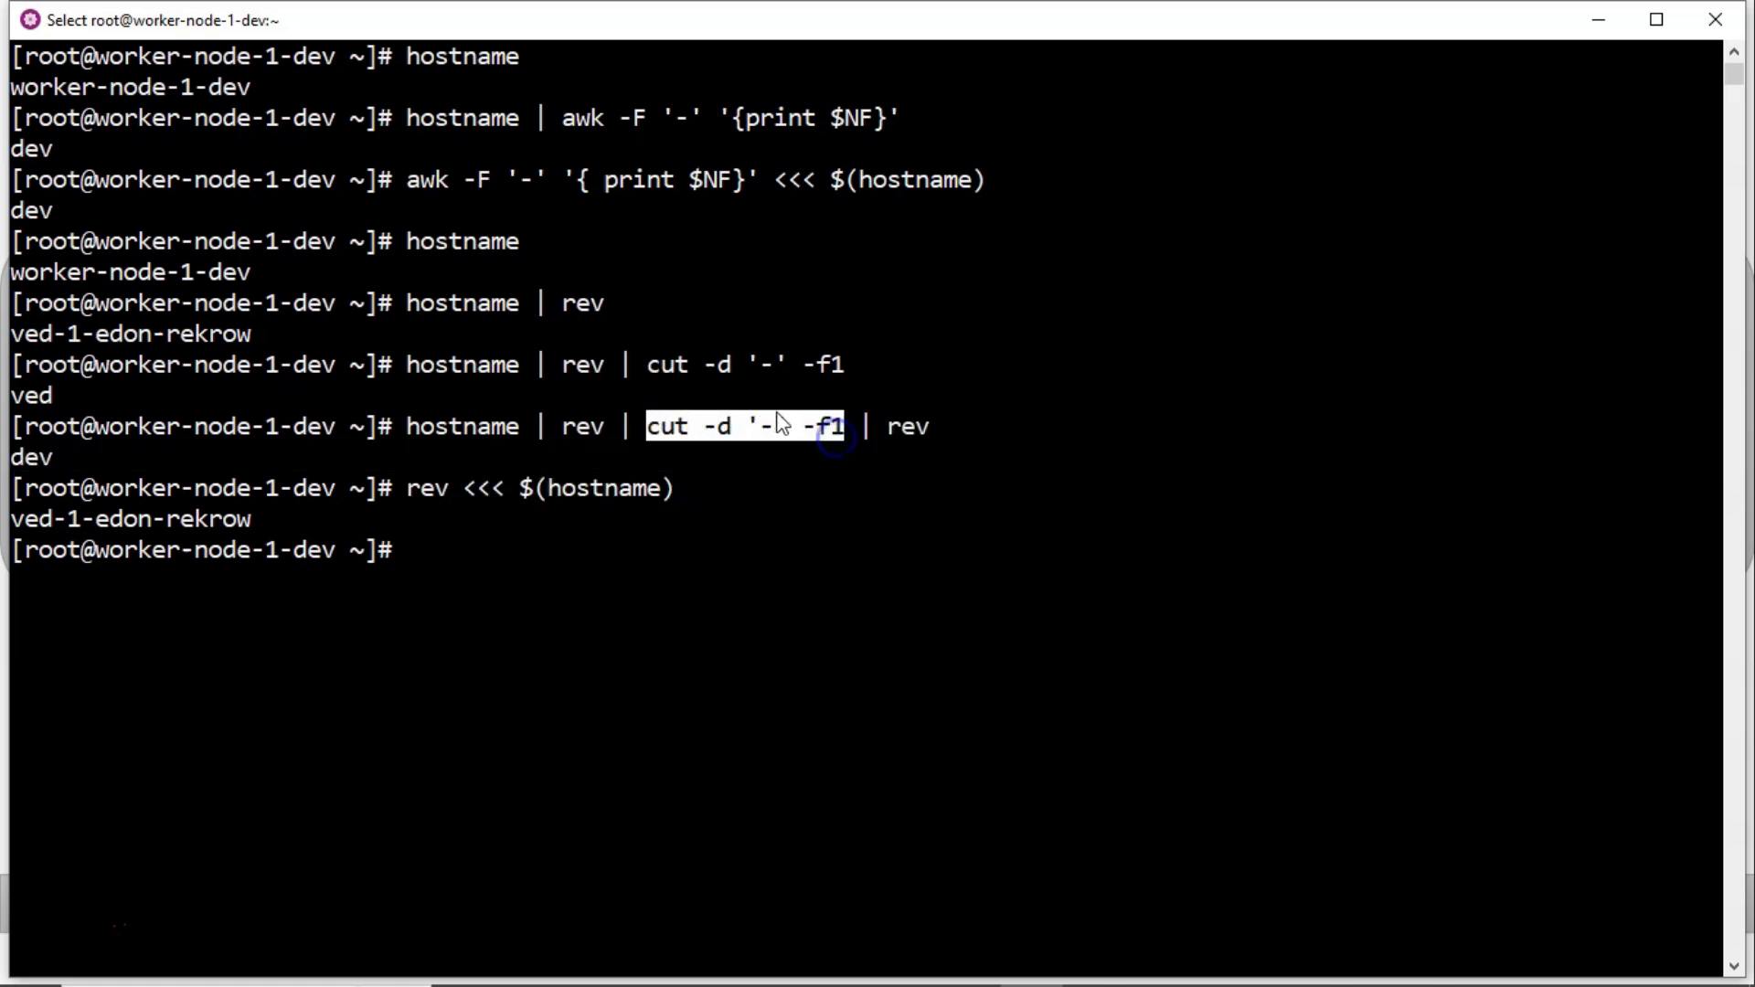
type("cut -d '-' -f1 <<< ")
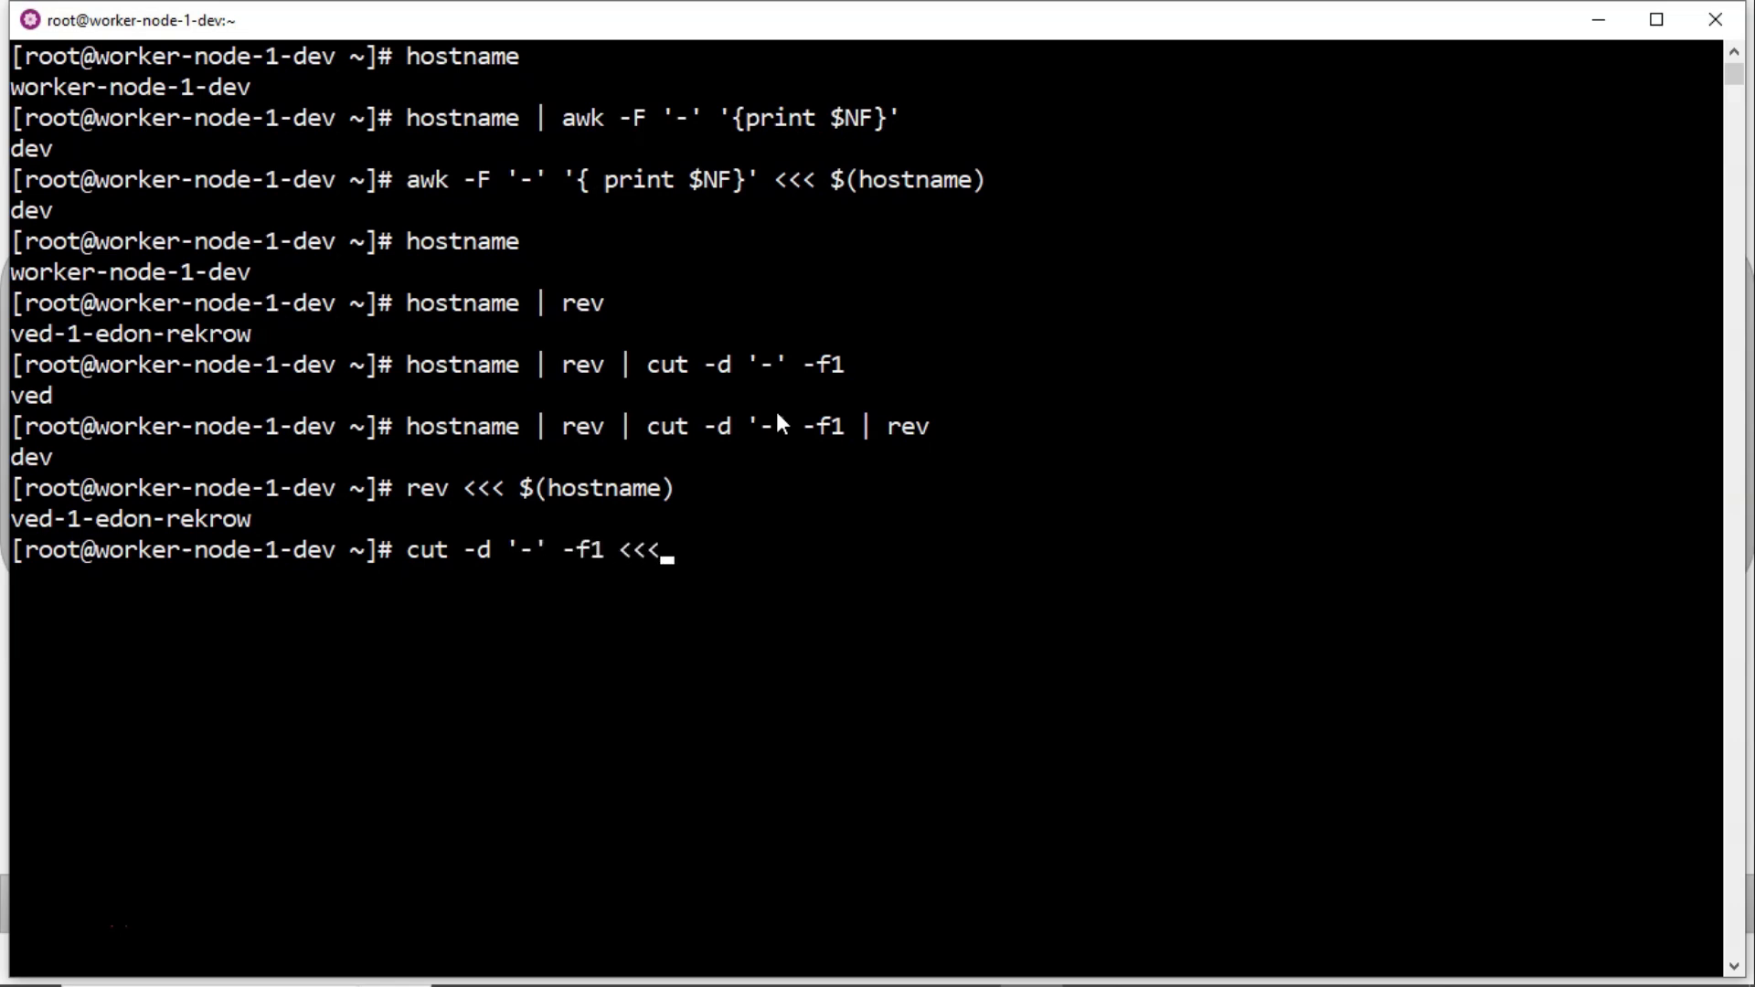
type("$")
type("(")
Build and run cut -d '-' -f1 <<< $(rev <<< $(hostname)), printing ved.
left_click(410, 487)
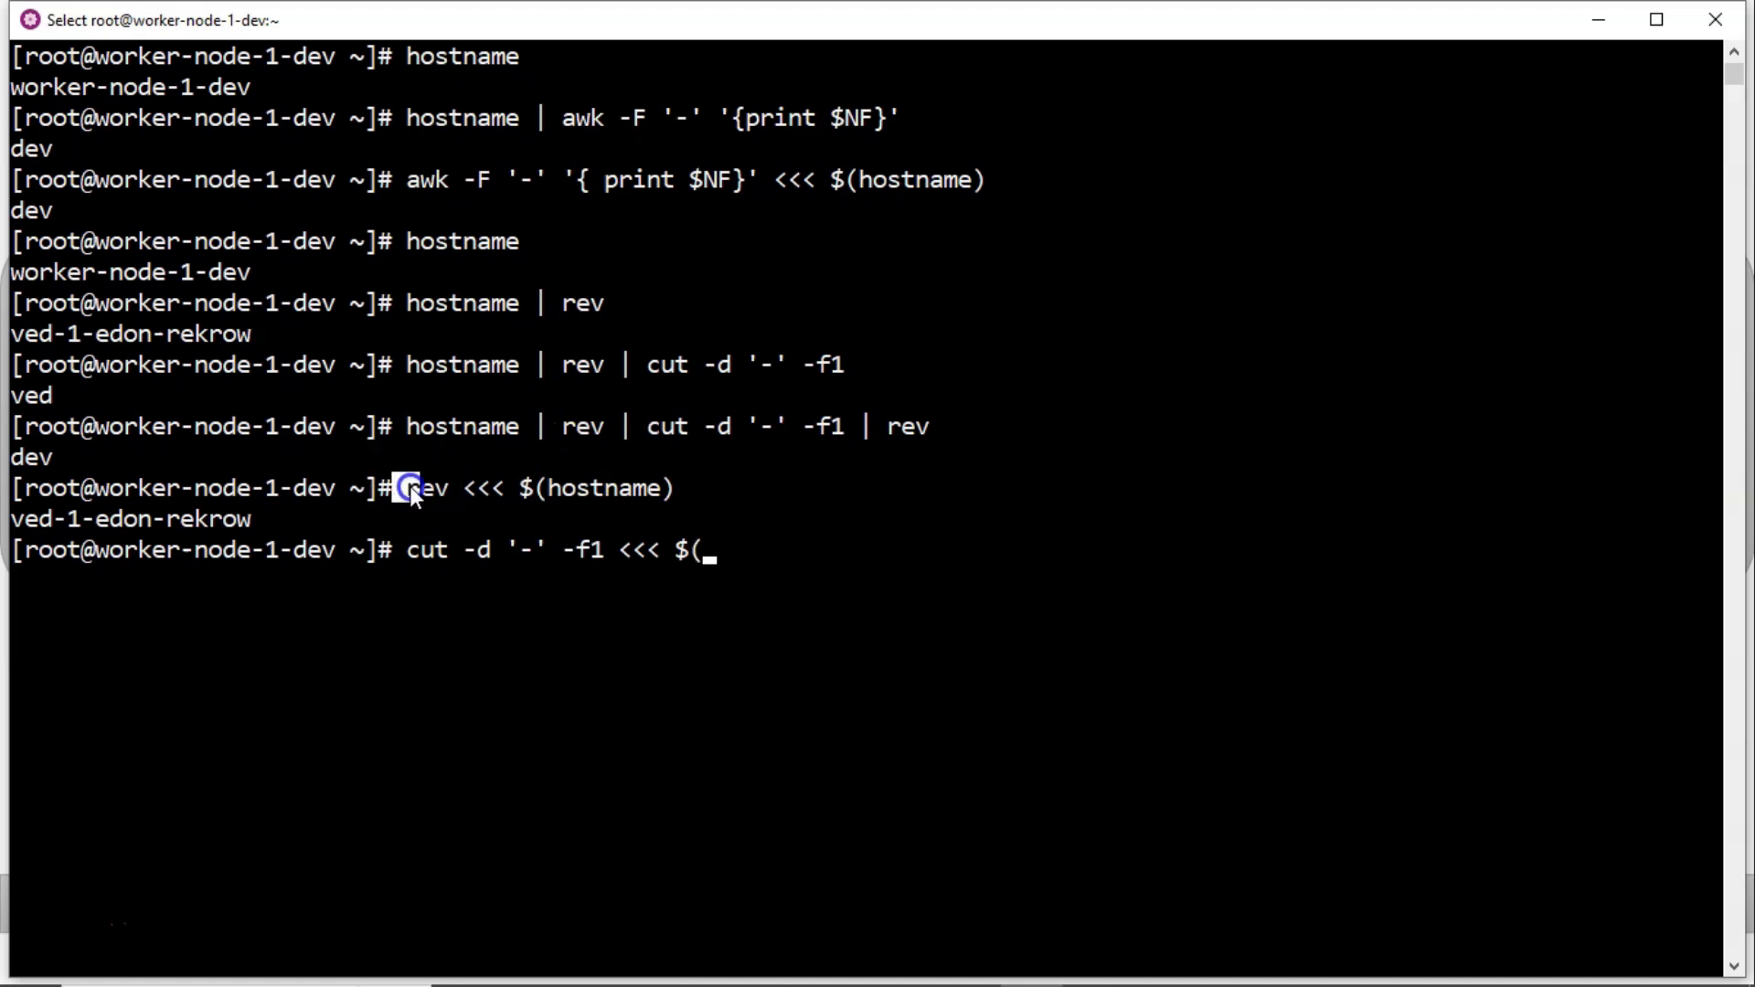
left_click_drag(410, 487, 672, 483)
right_click(679, 481)
right_click(680, 481)
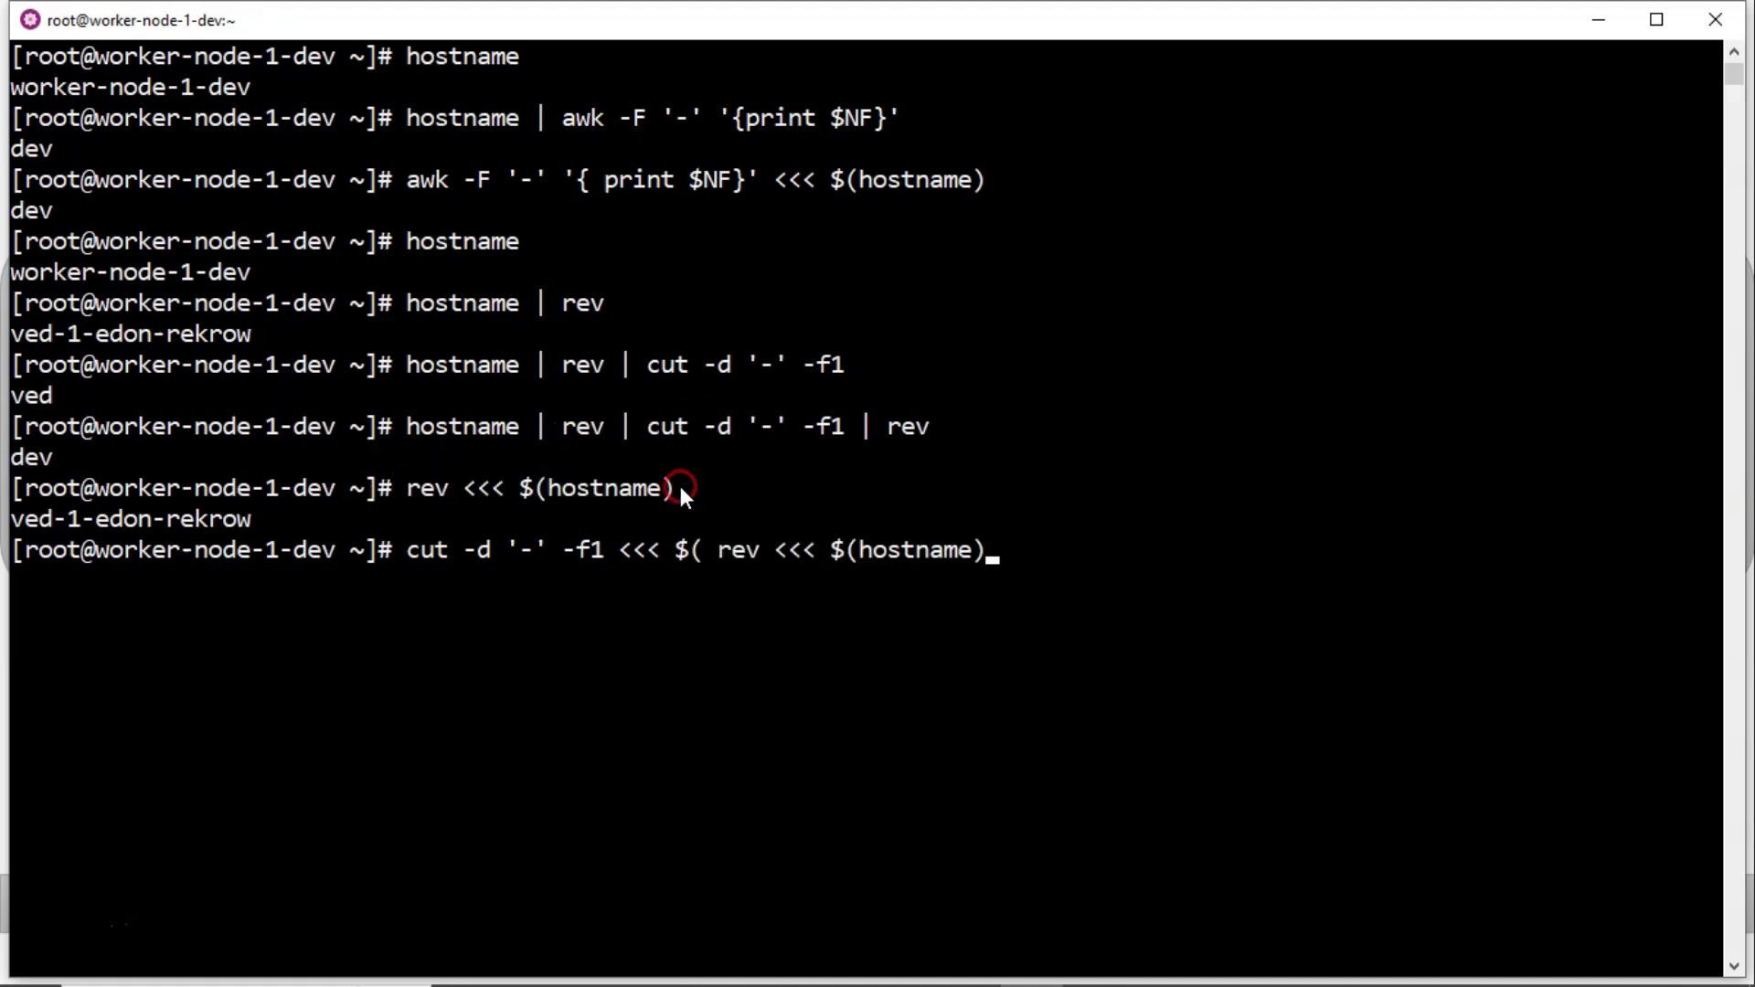
type(")")
key("ctrl+Left")
key("ctrl+Left")
key("ctrl+Left")
key("Left")
key("Delete")
key("Return")
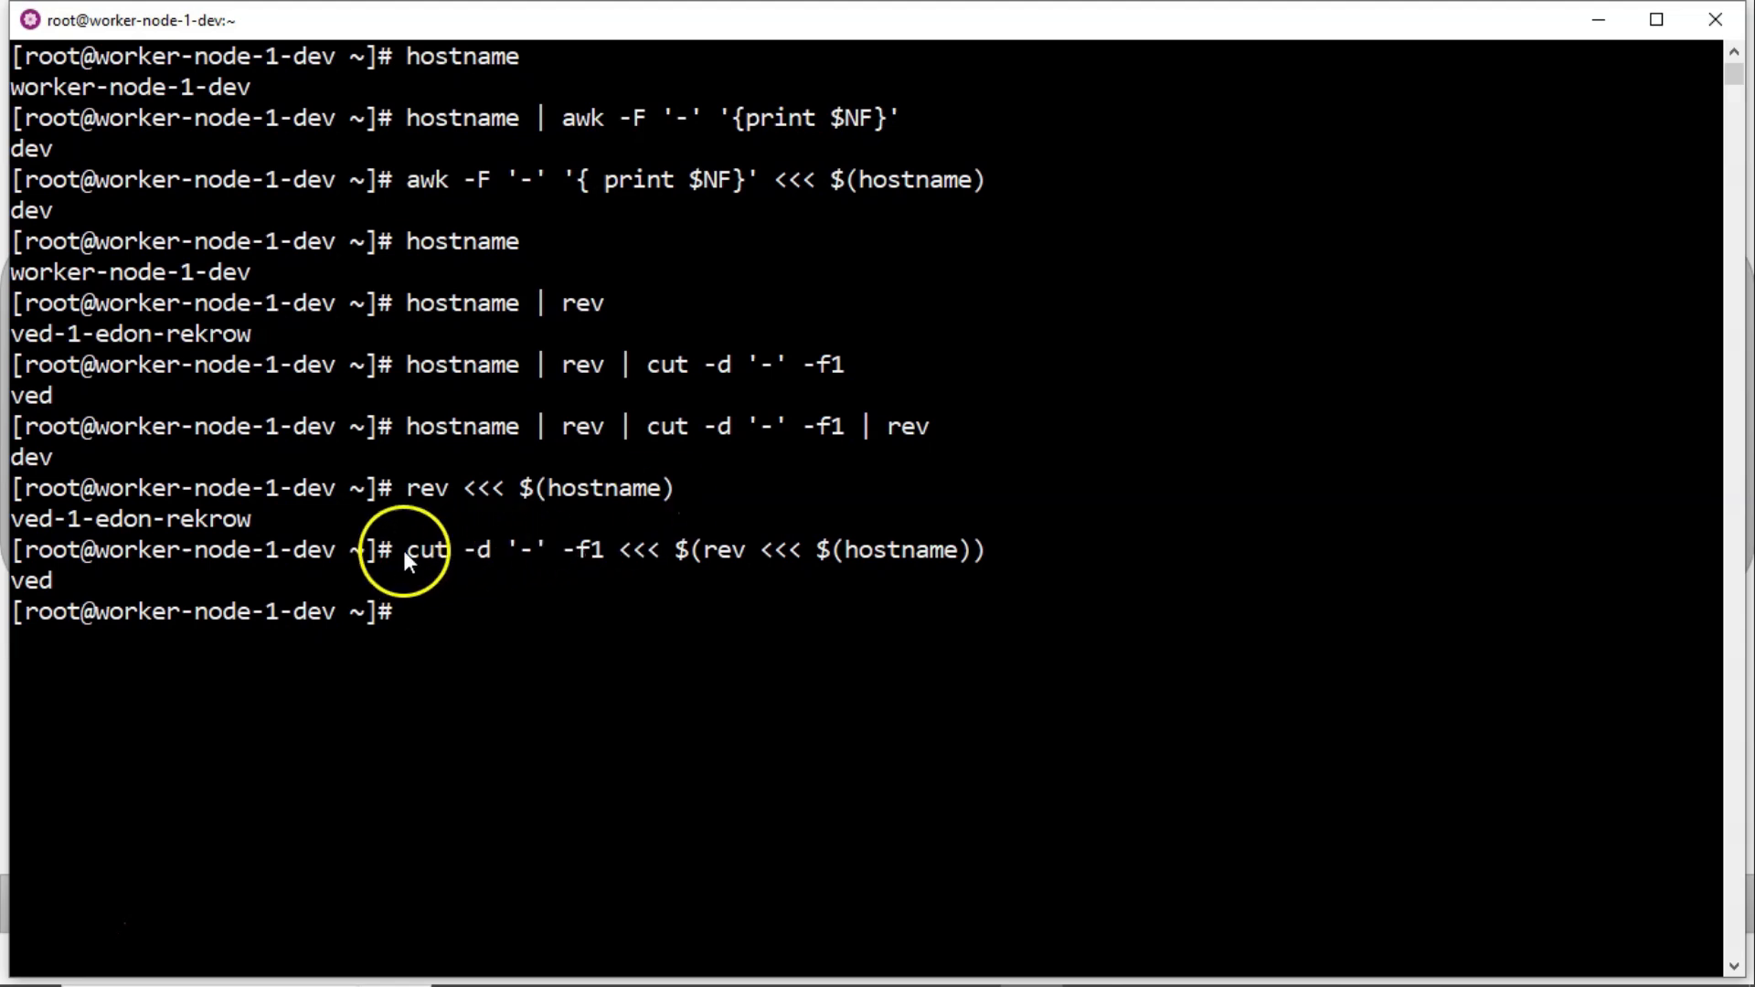
Highlight the nested here-string command and copy it for reuse.
left_click_drag(404, 550, 972, 558)
double_click(914, 426)
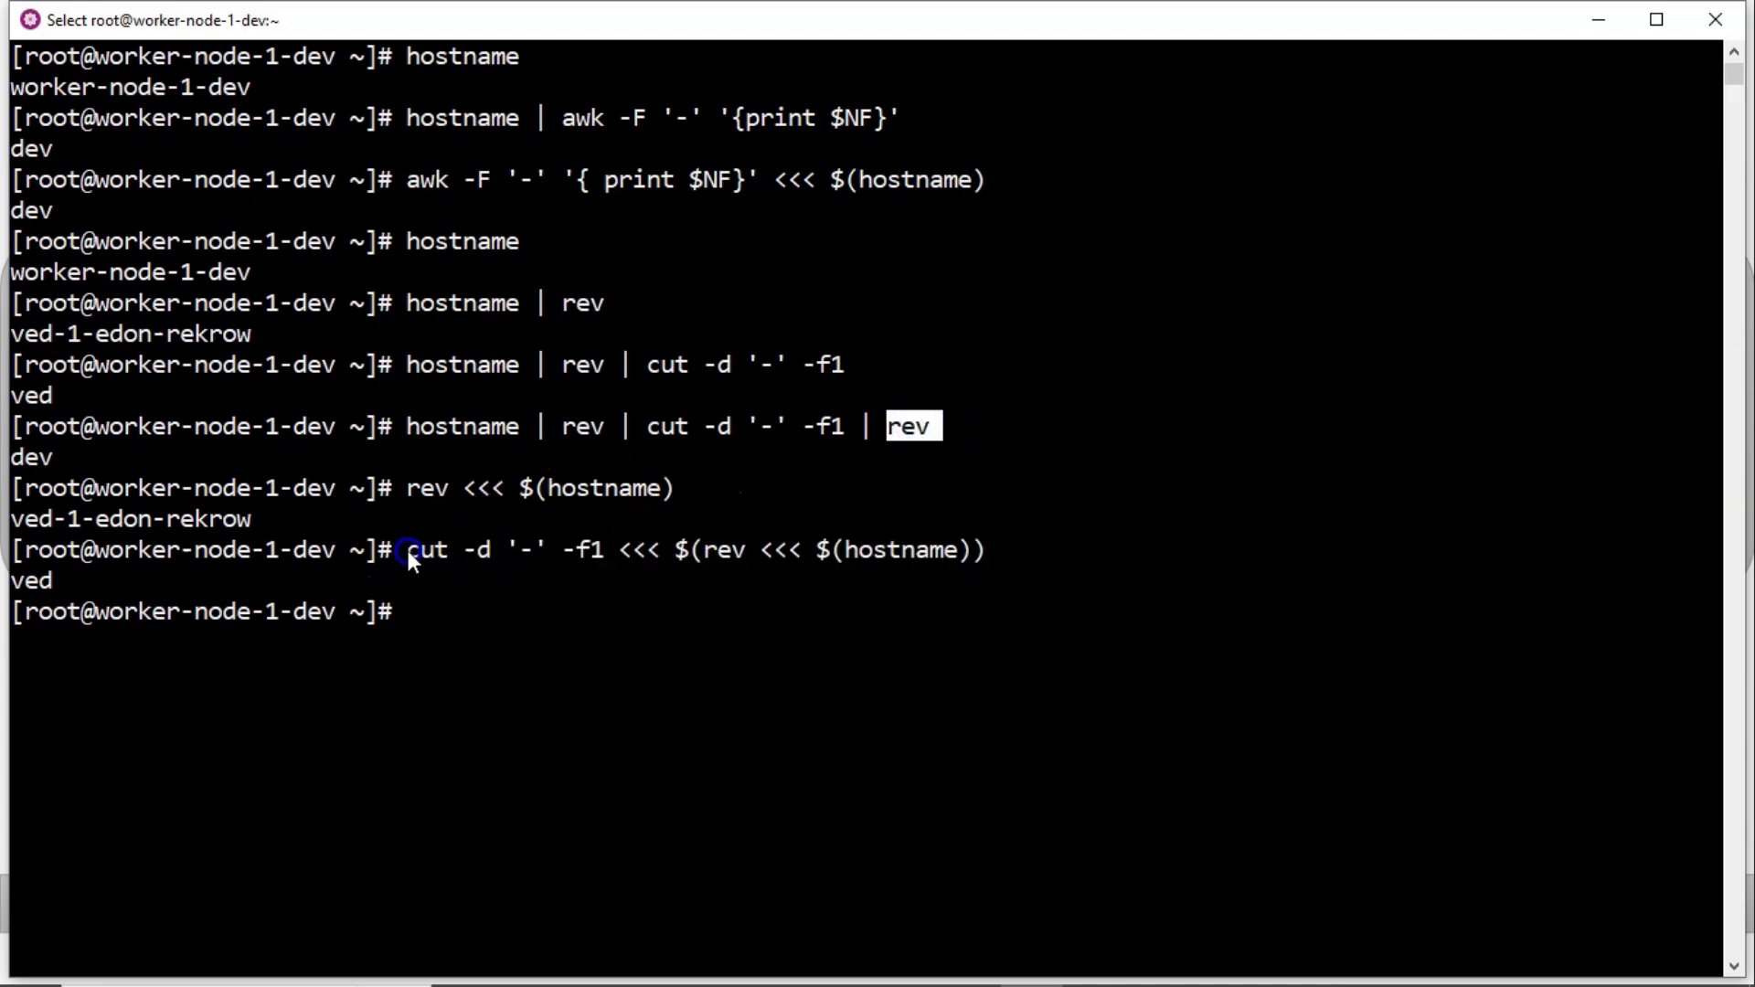
mouse_move(406, 545)
left_mouse_down()
mouse_move(929, 593)
mouse_move(983, 557)
left_mouse_up()
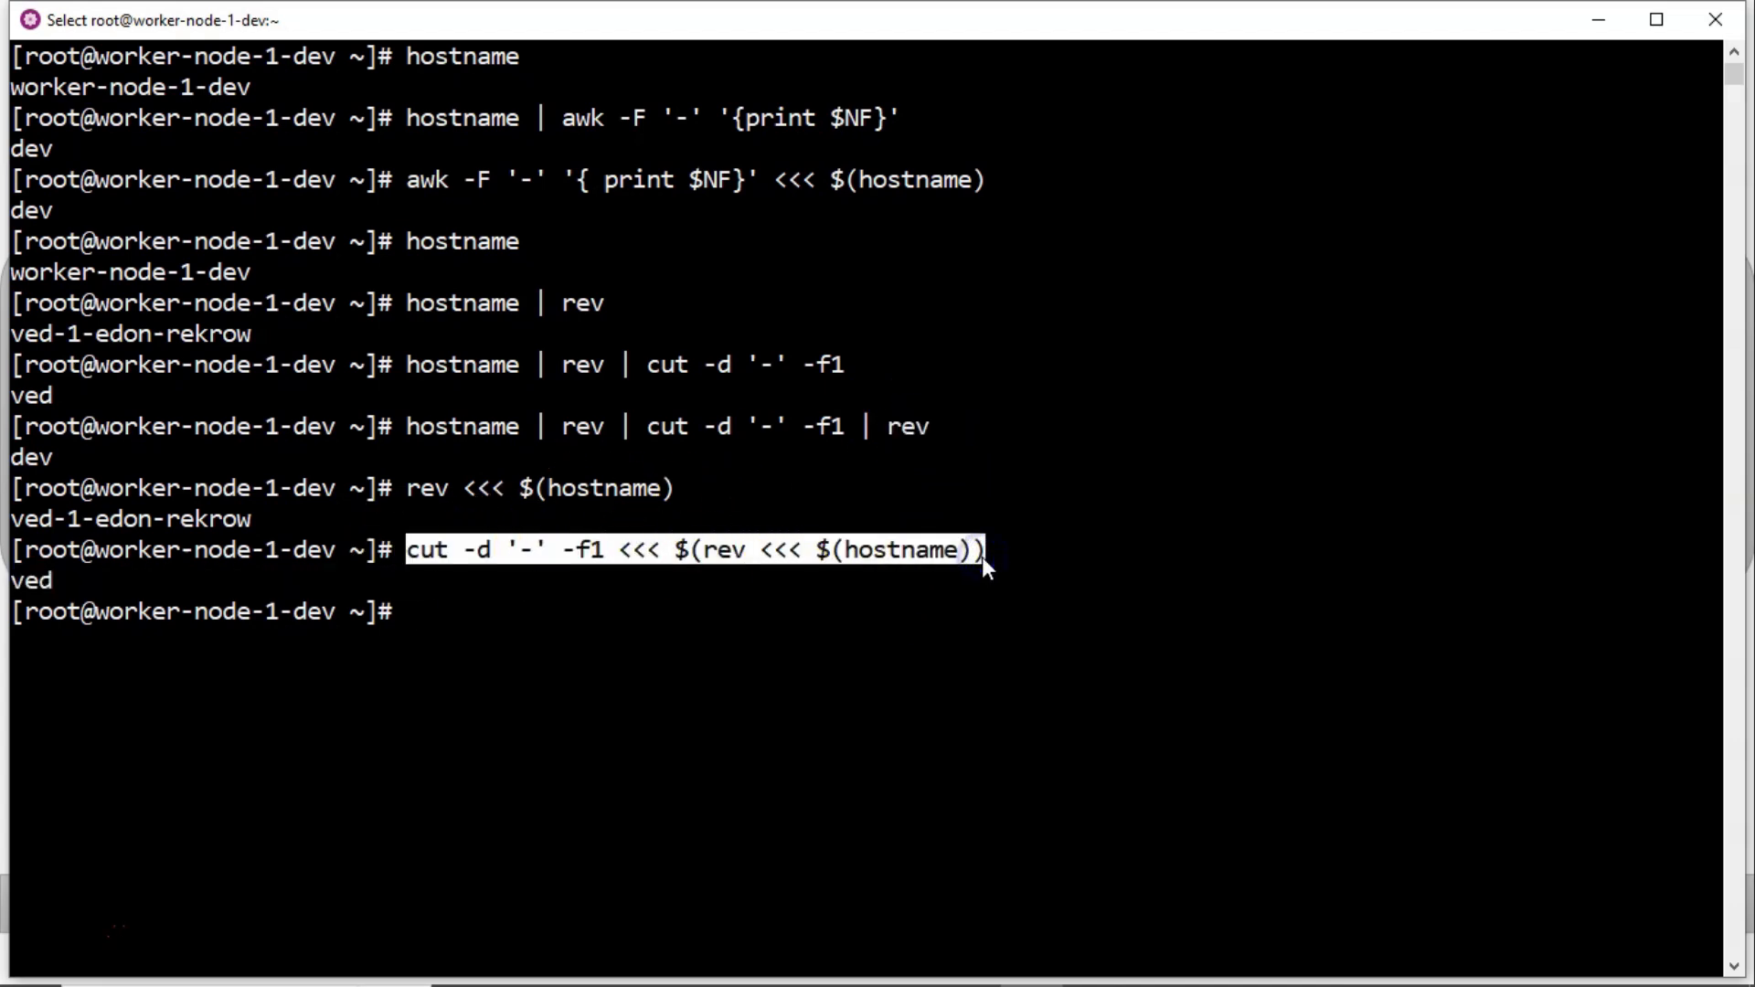
right_click(974, 556)
type("rev <")
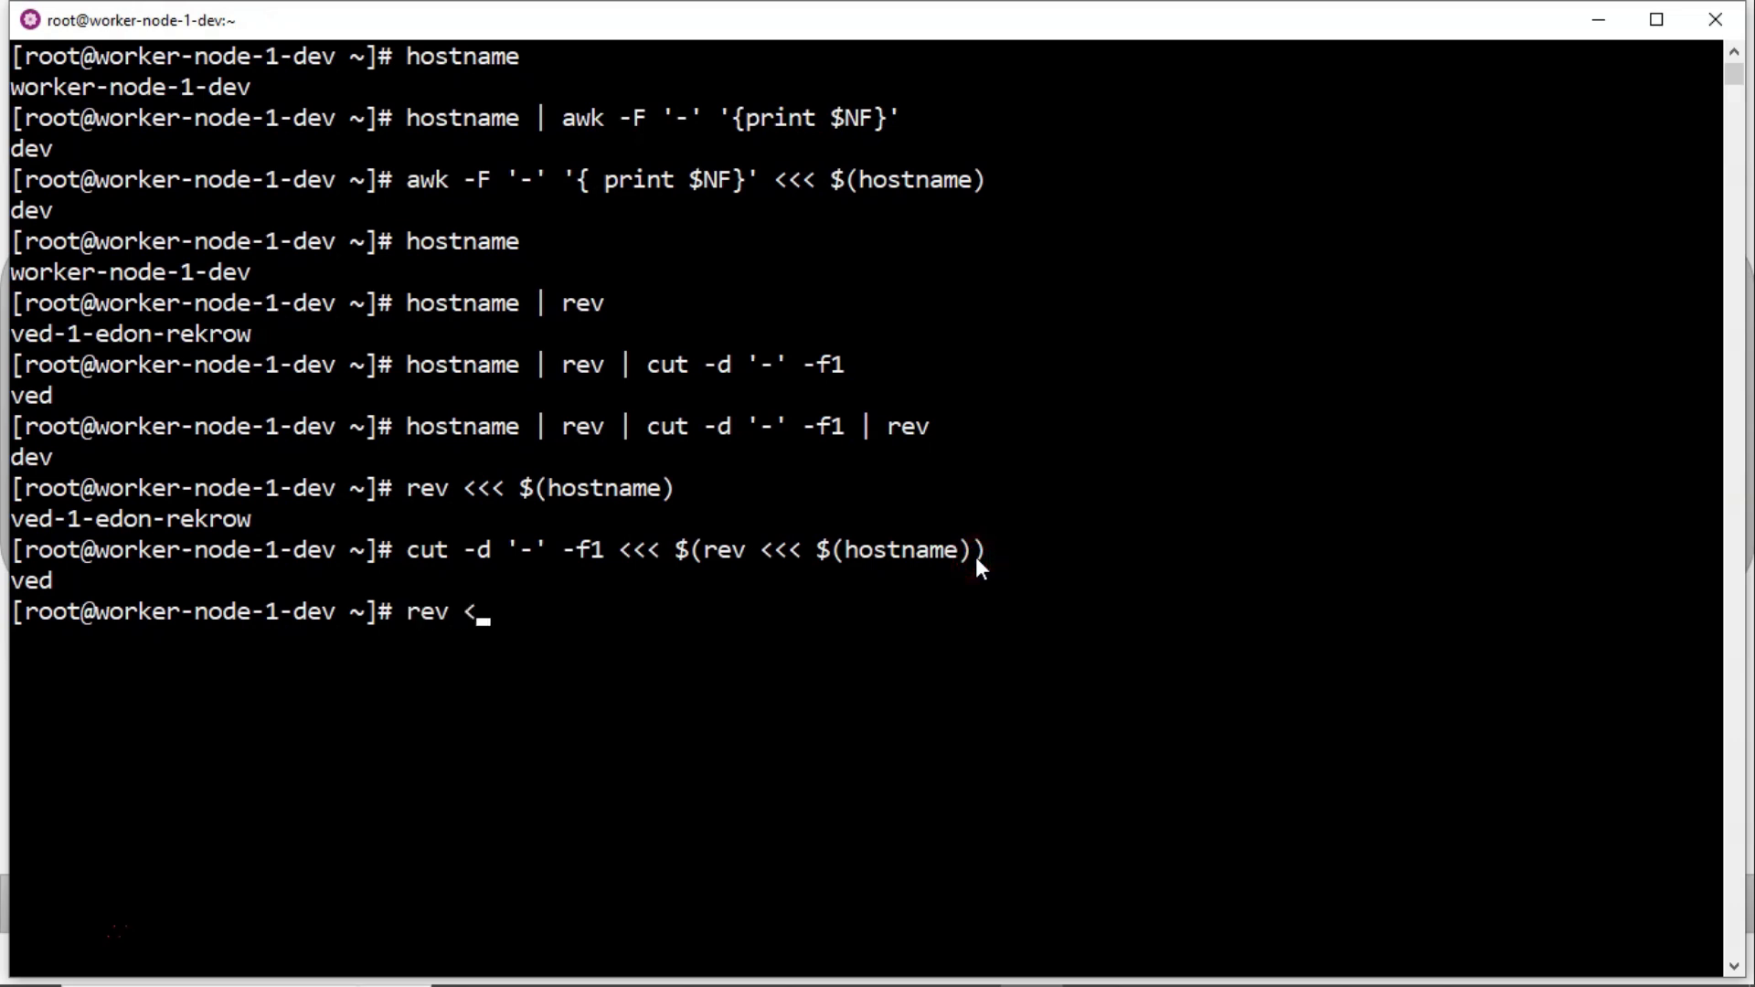
type("<< $")
type("(")
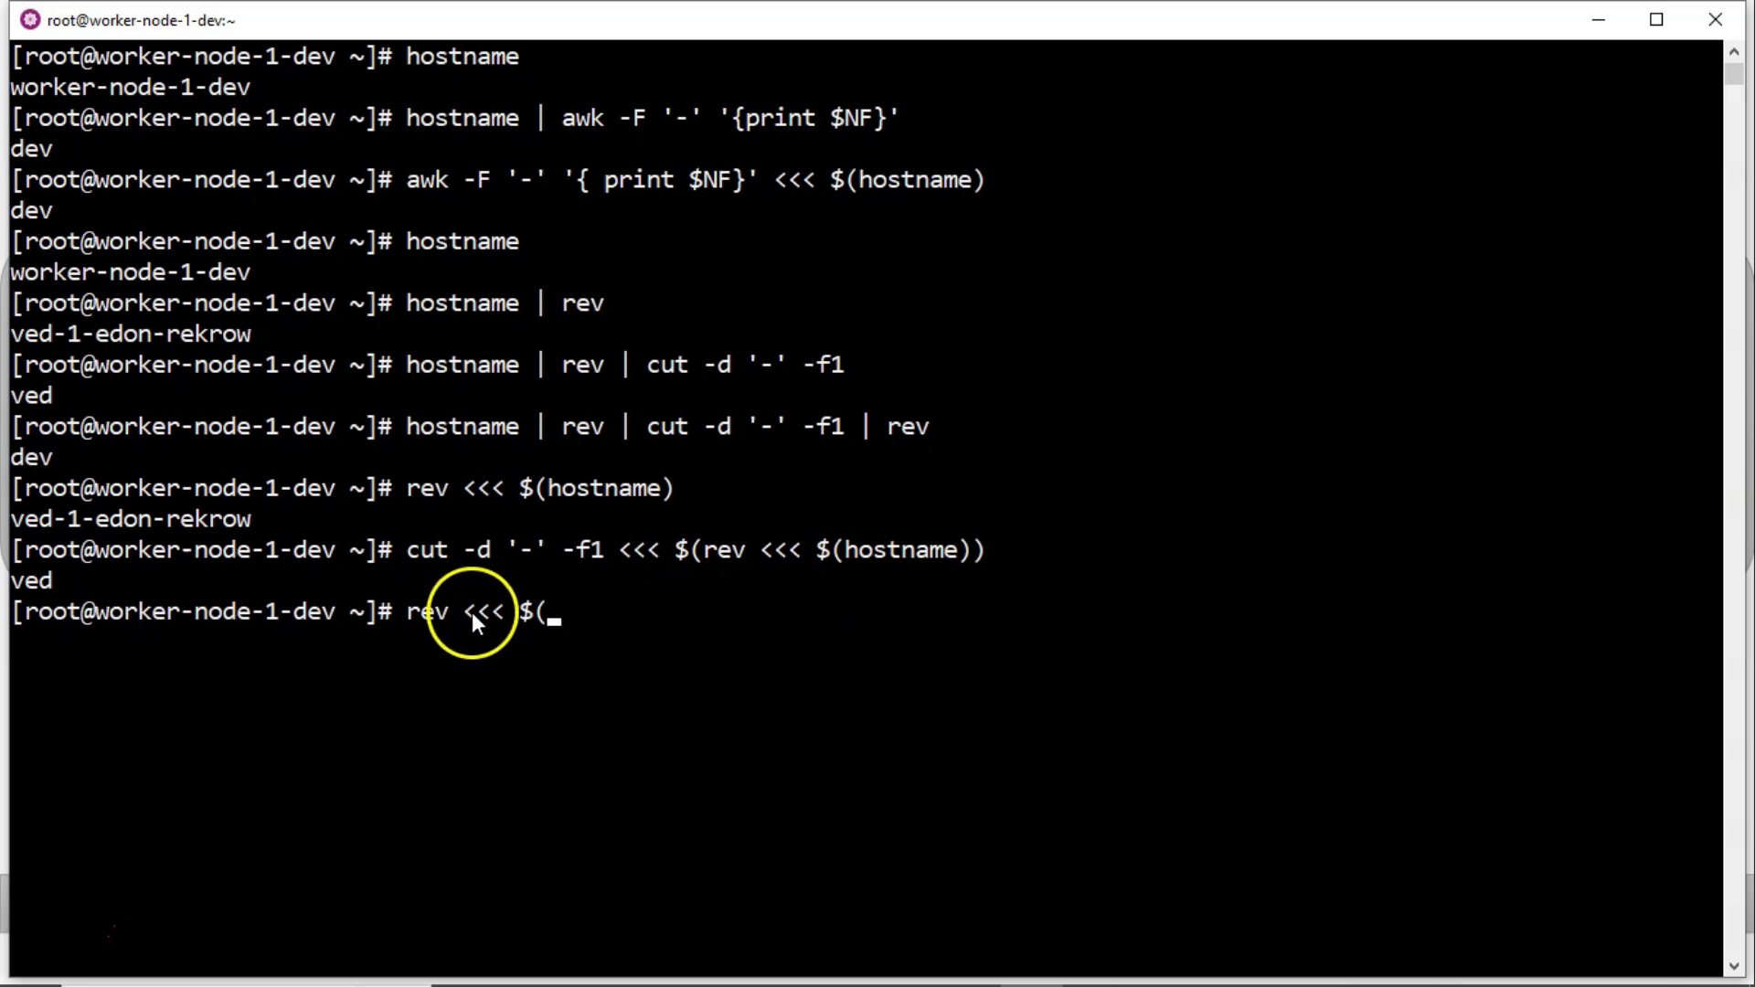
Run rev <<< $( nested cut command ), printing dev.
right_click(593, 617)
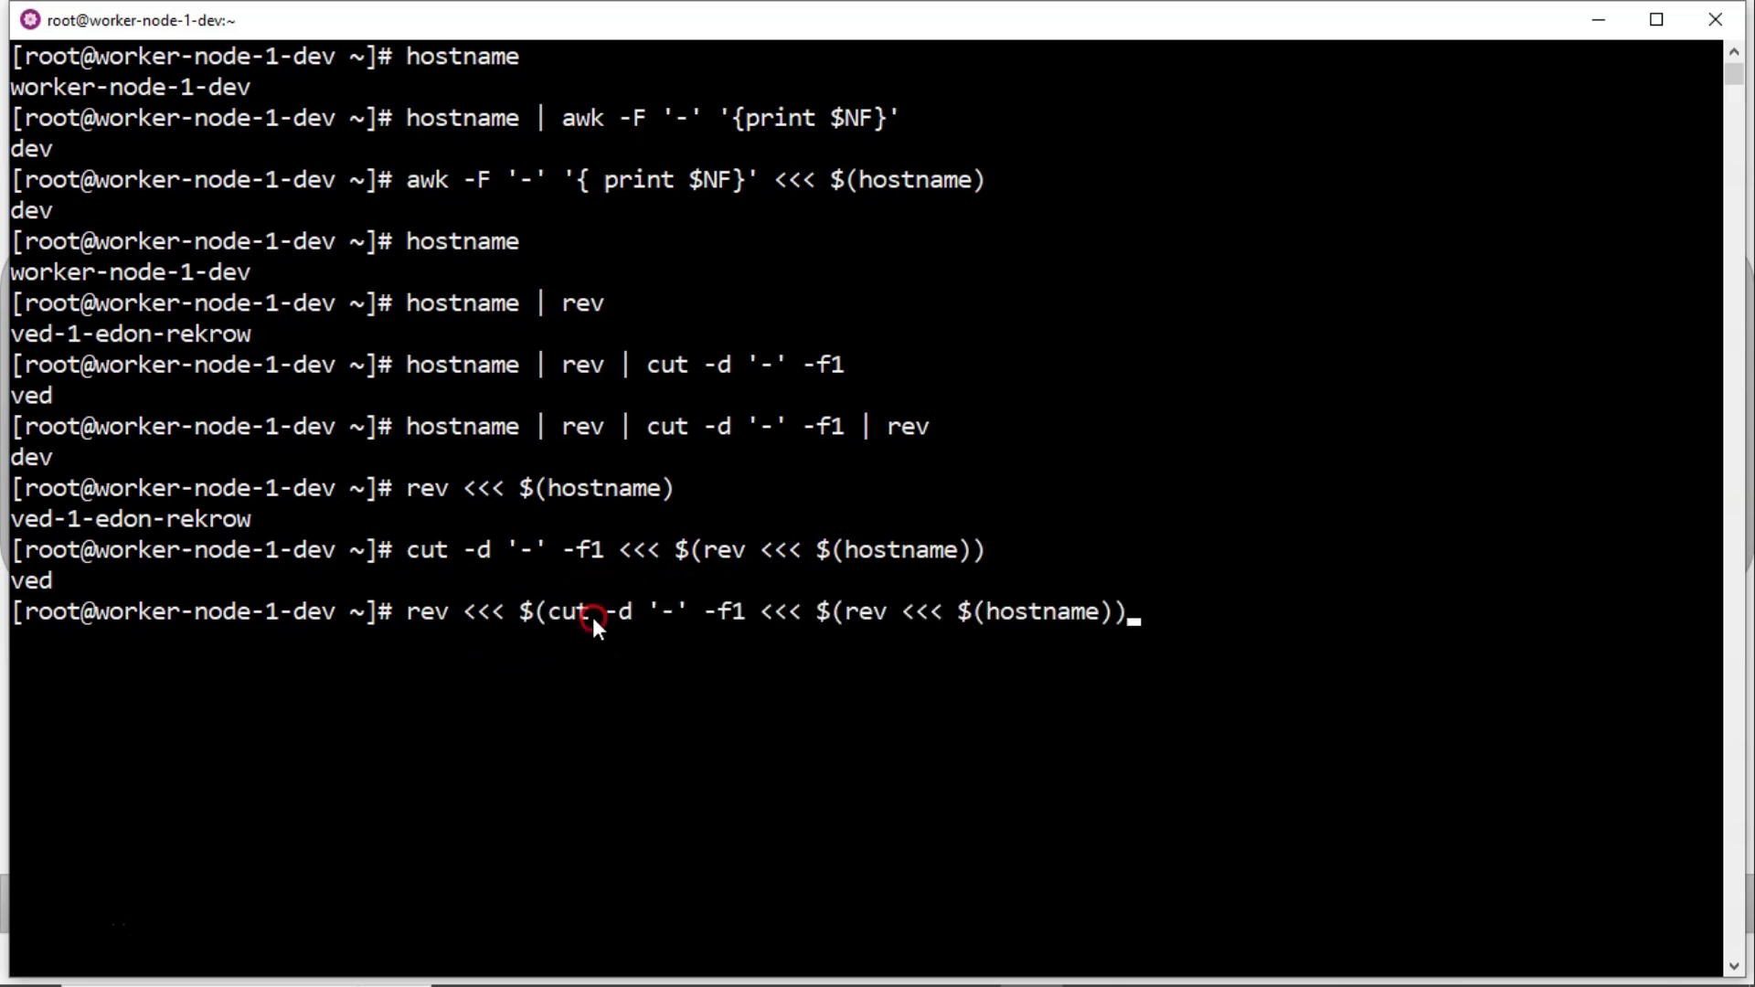
type(")")
key("Return")
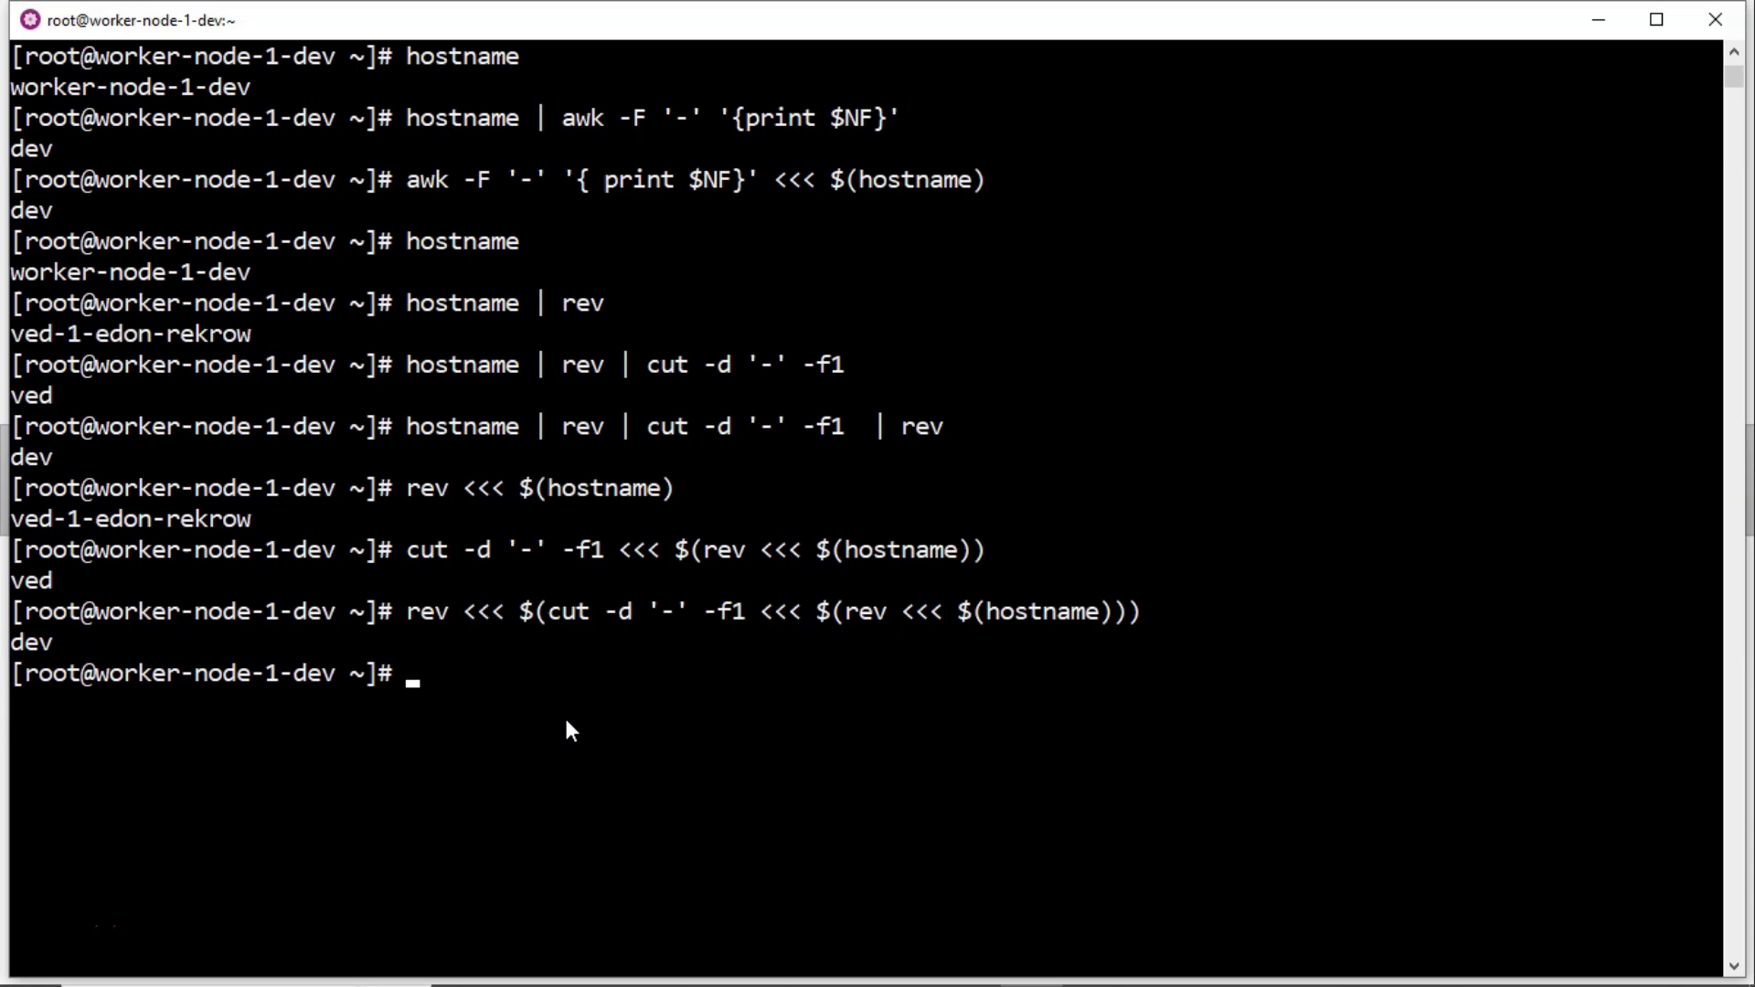
type("IFS")
type("='-' rea")
type("d ")
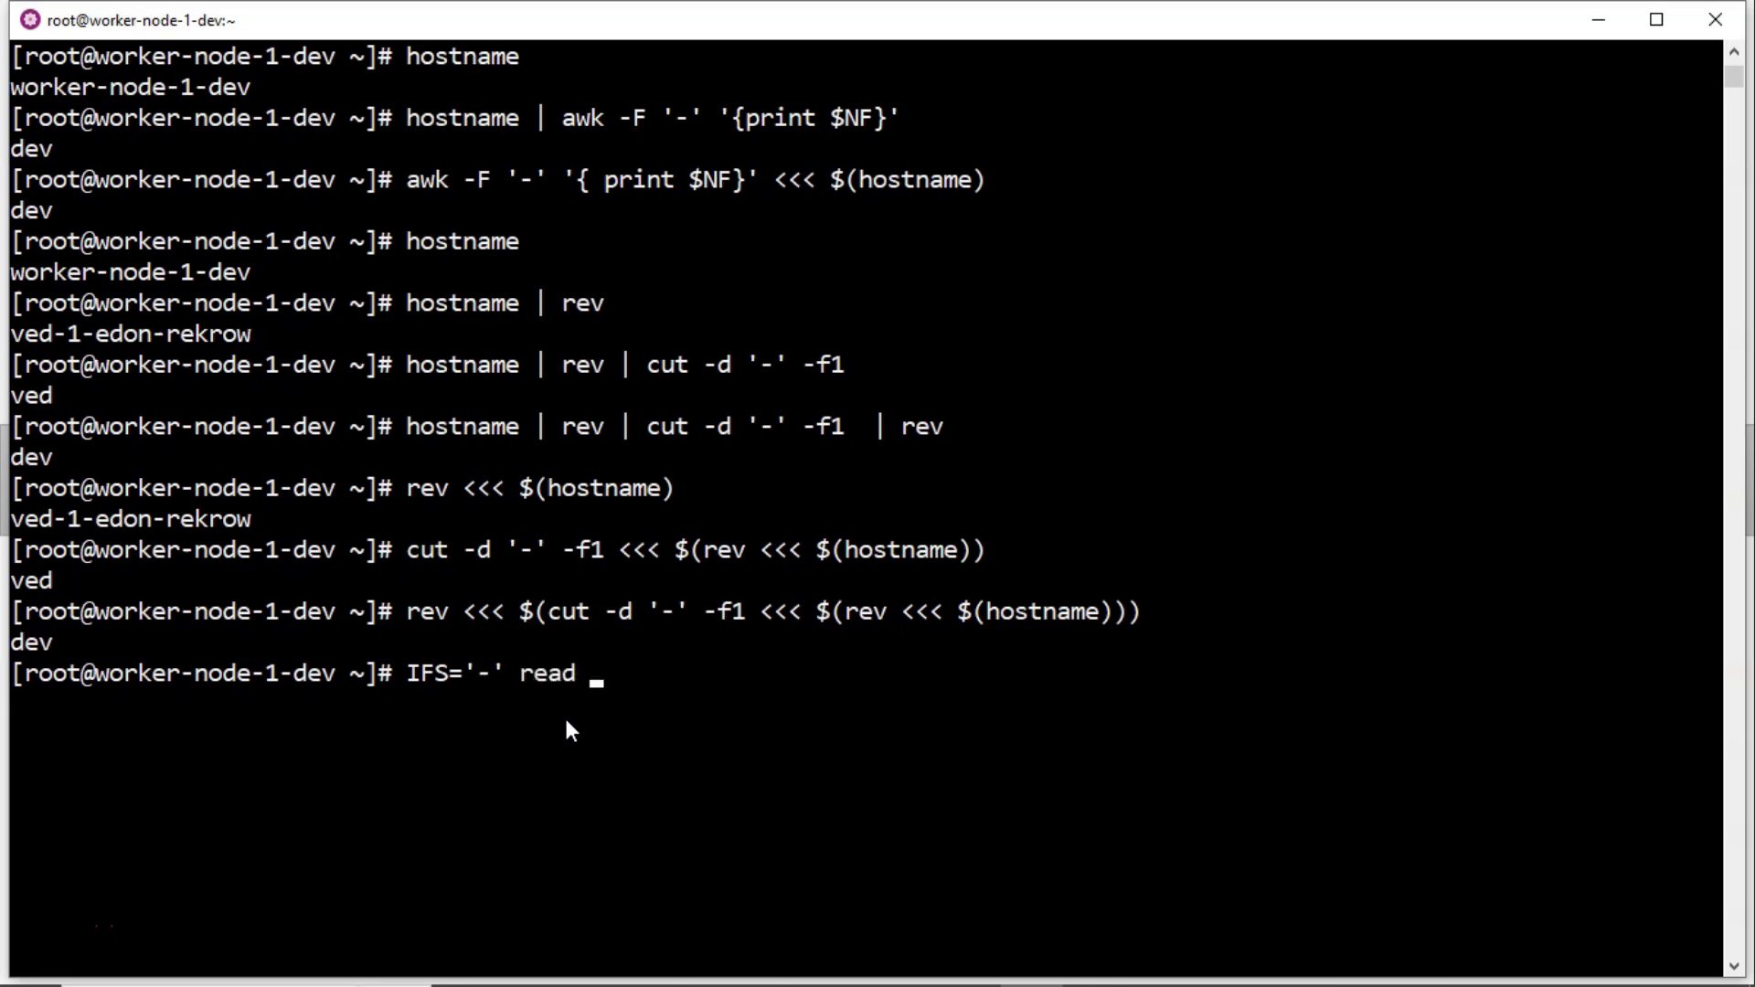
type("-a ho")
type("stName <<< $(hostname)")
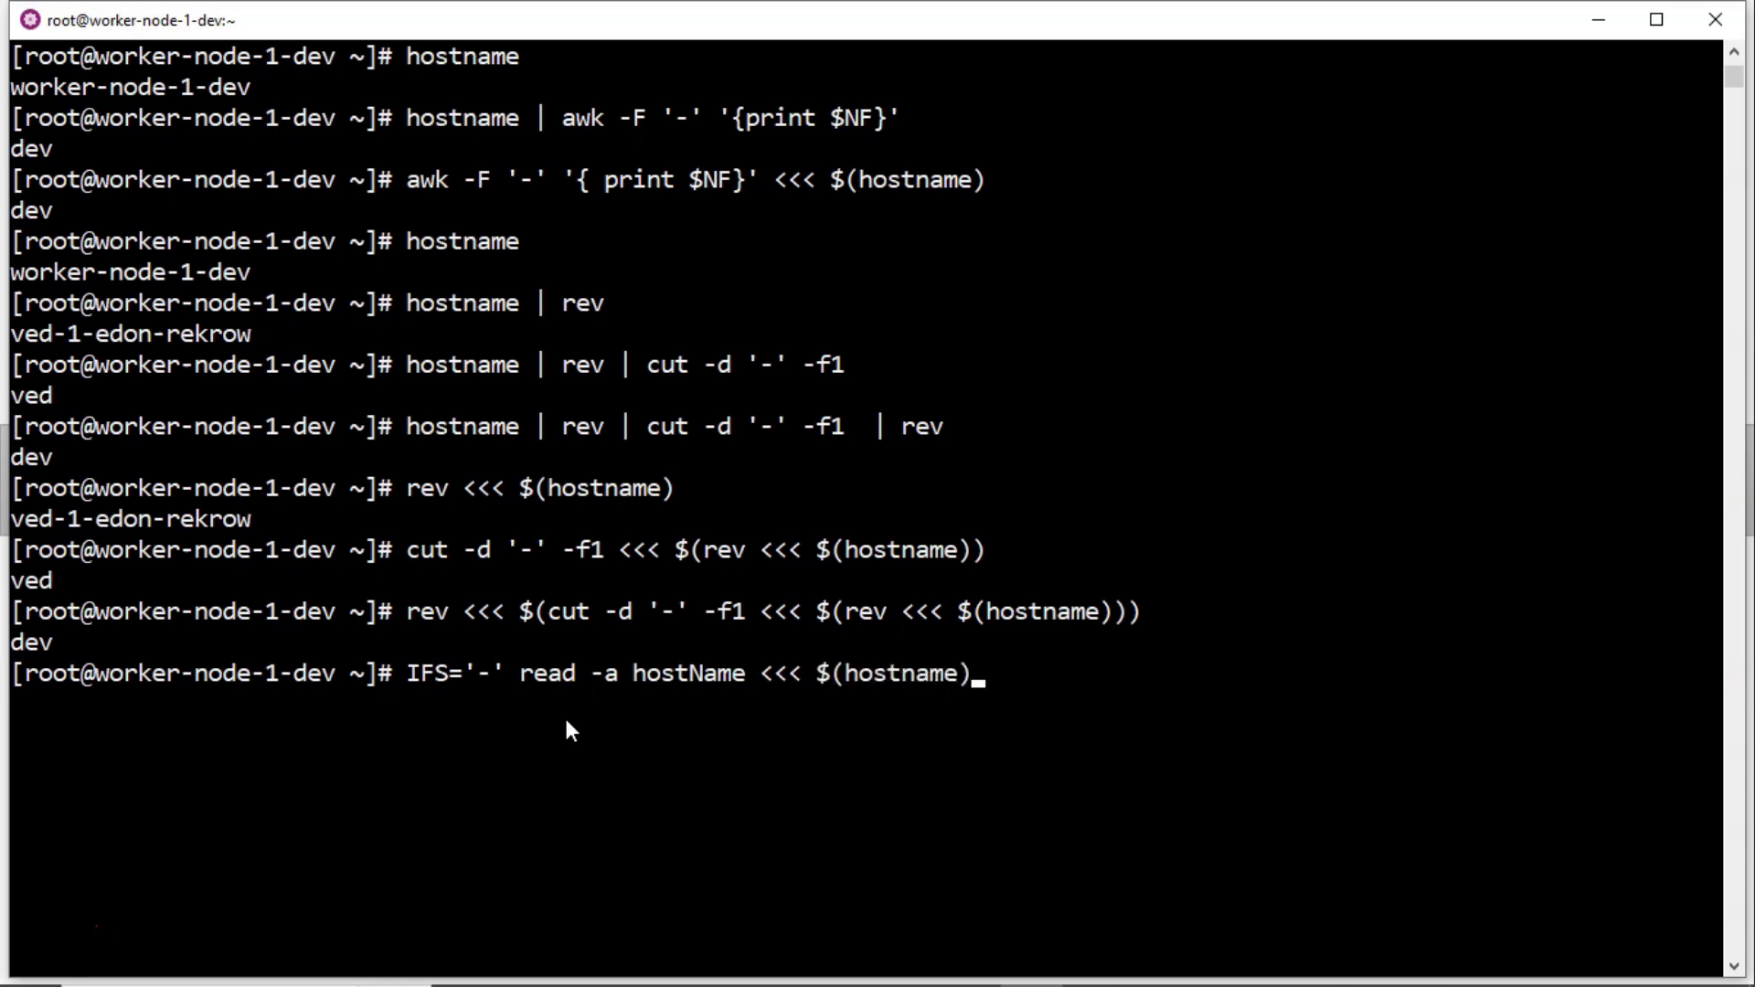
Run IFS='-' read -a hostName <<< $(hostname) to fill the hostName array.
left_click_drag(407, 676, 489, 672)
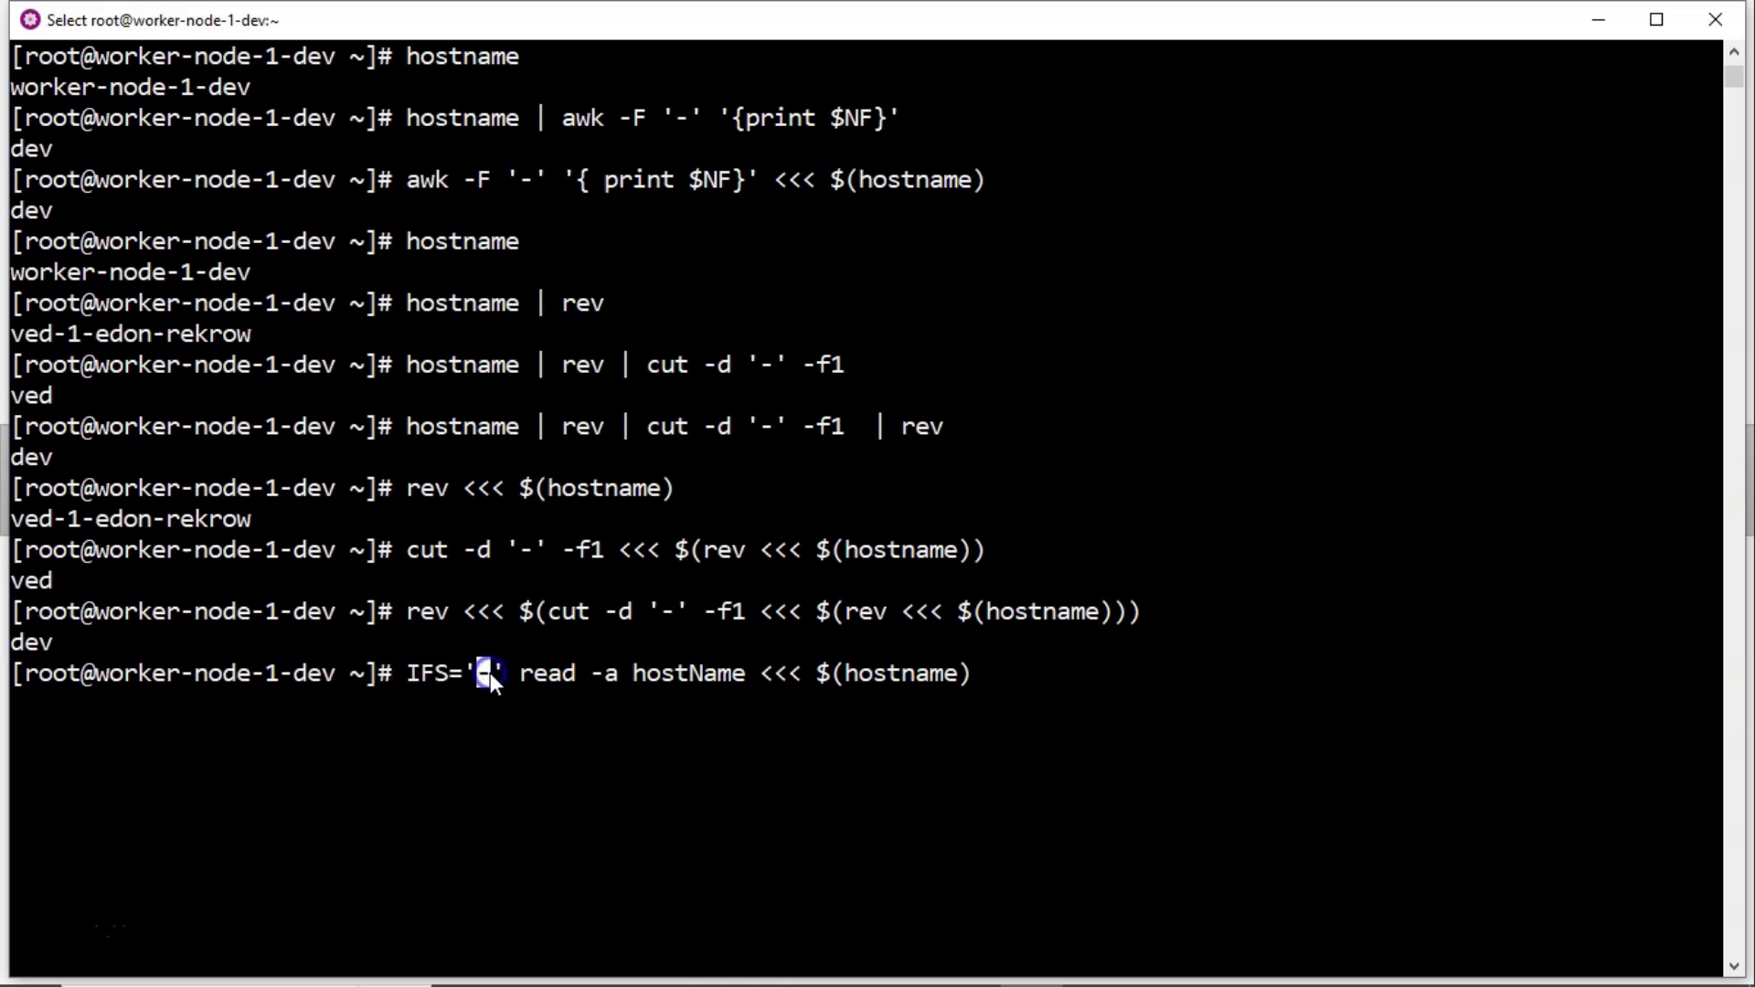
double_click(888, 670)
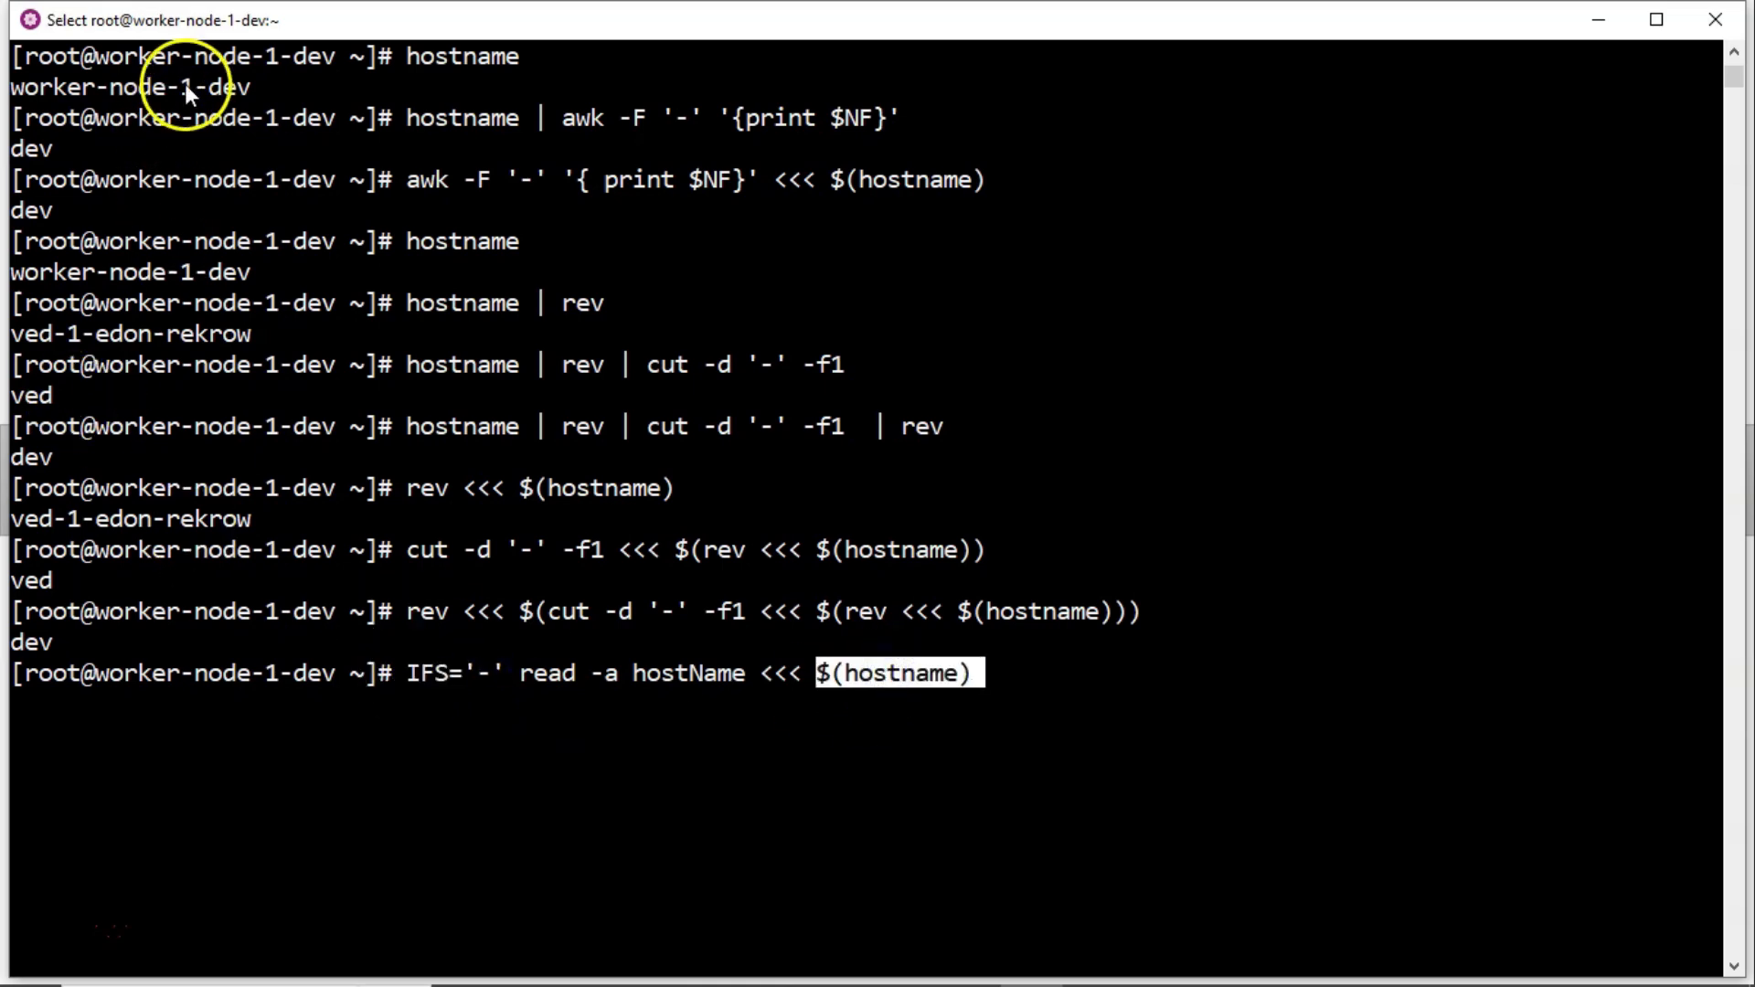
left_click_drag(167, 86, 188, 85)
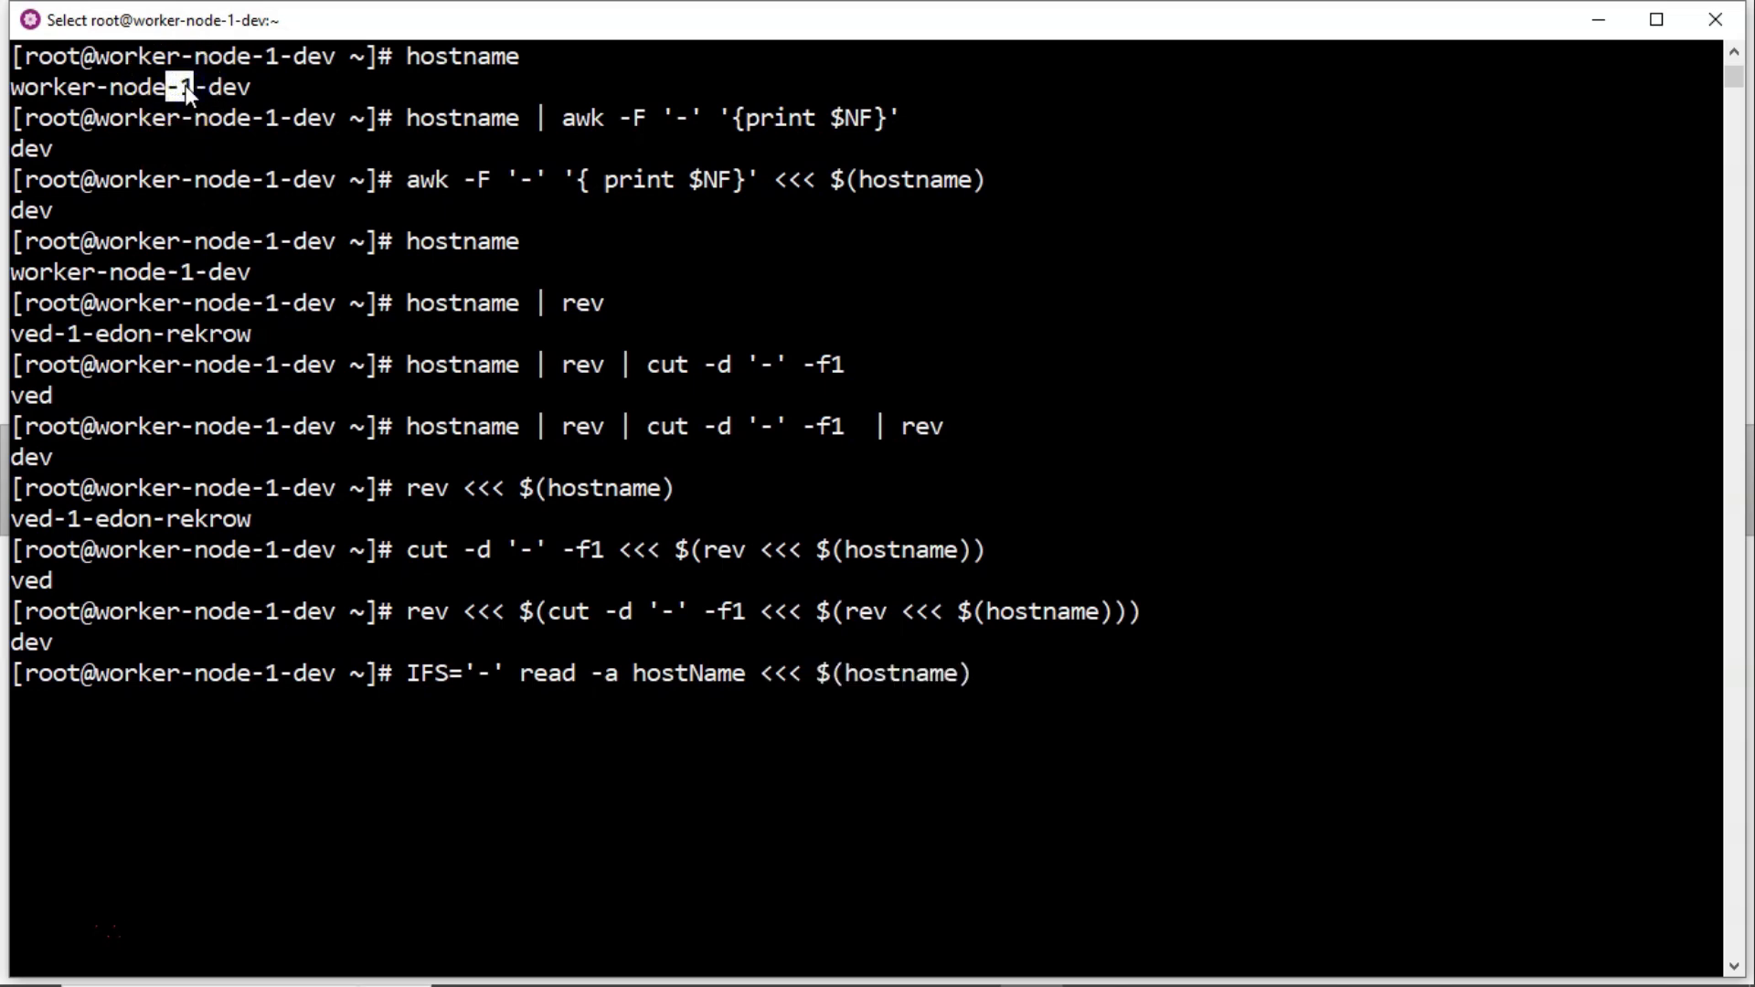
key("Escape")
key("Return")
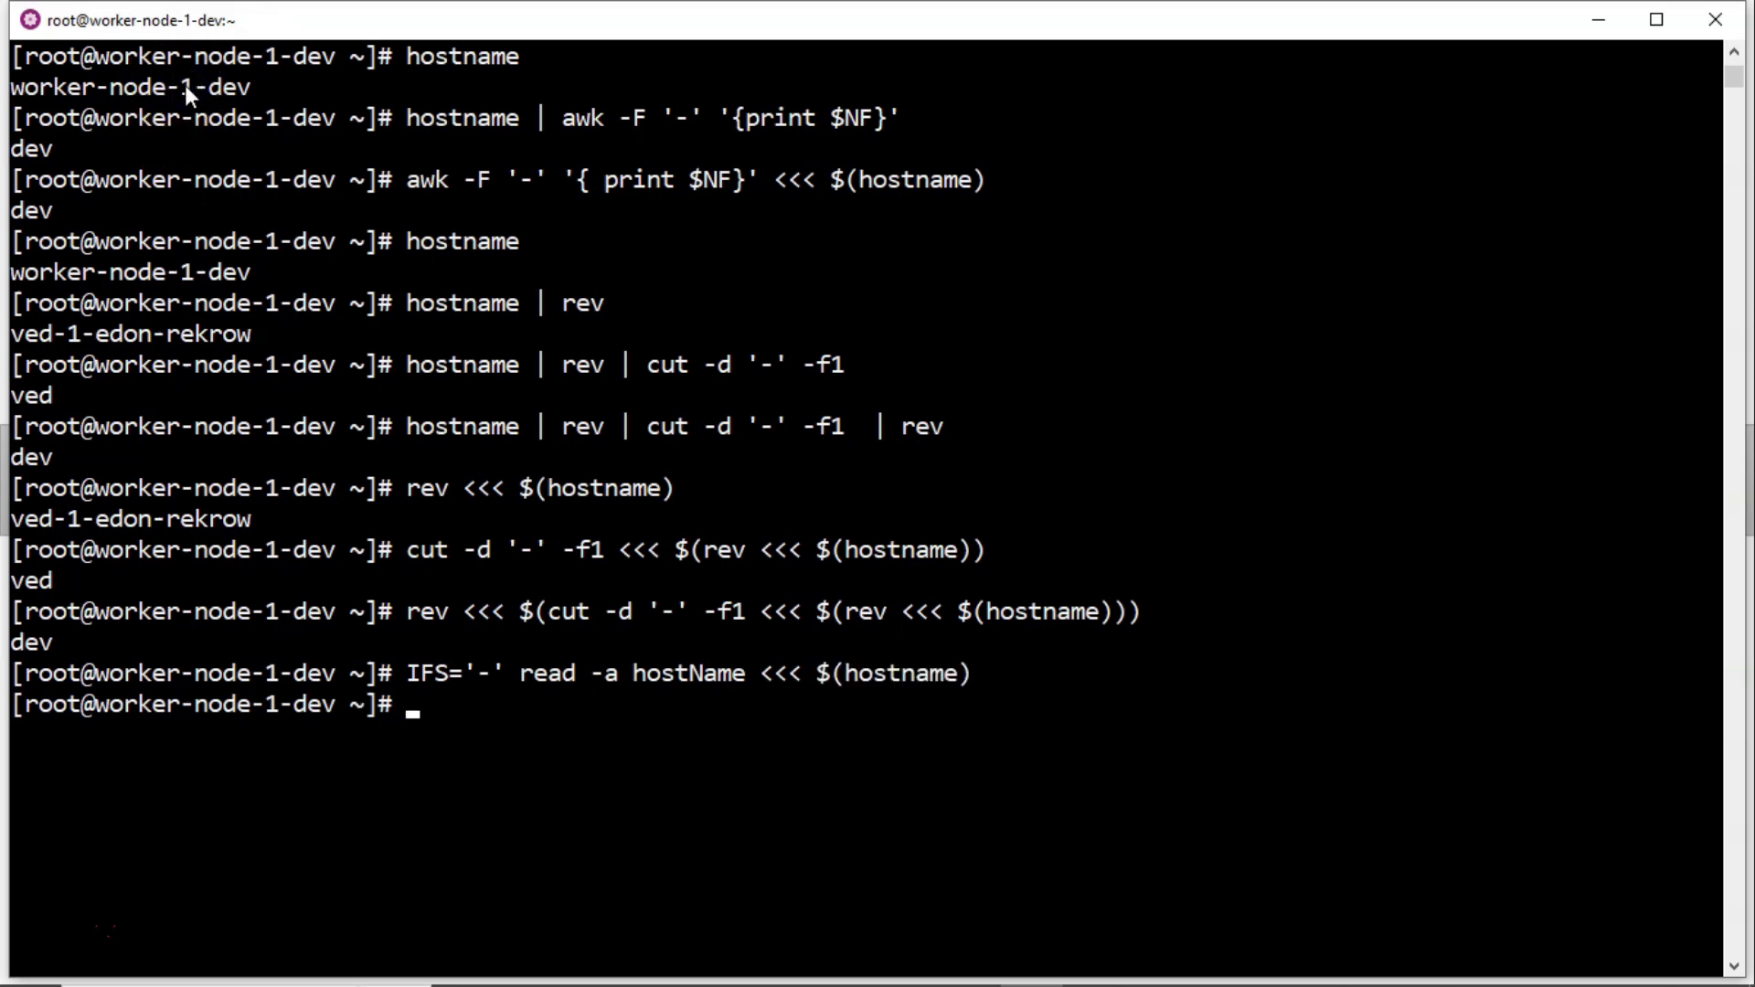
type("echo ")
type("${hos")
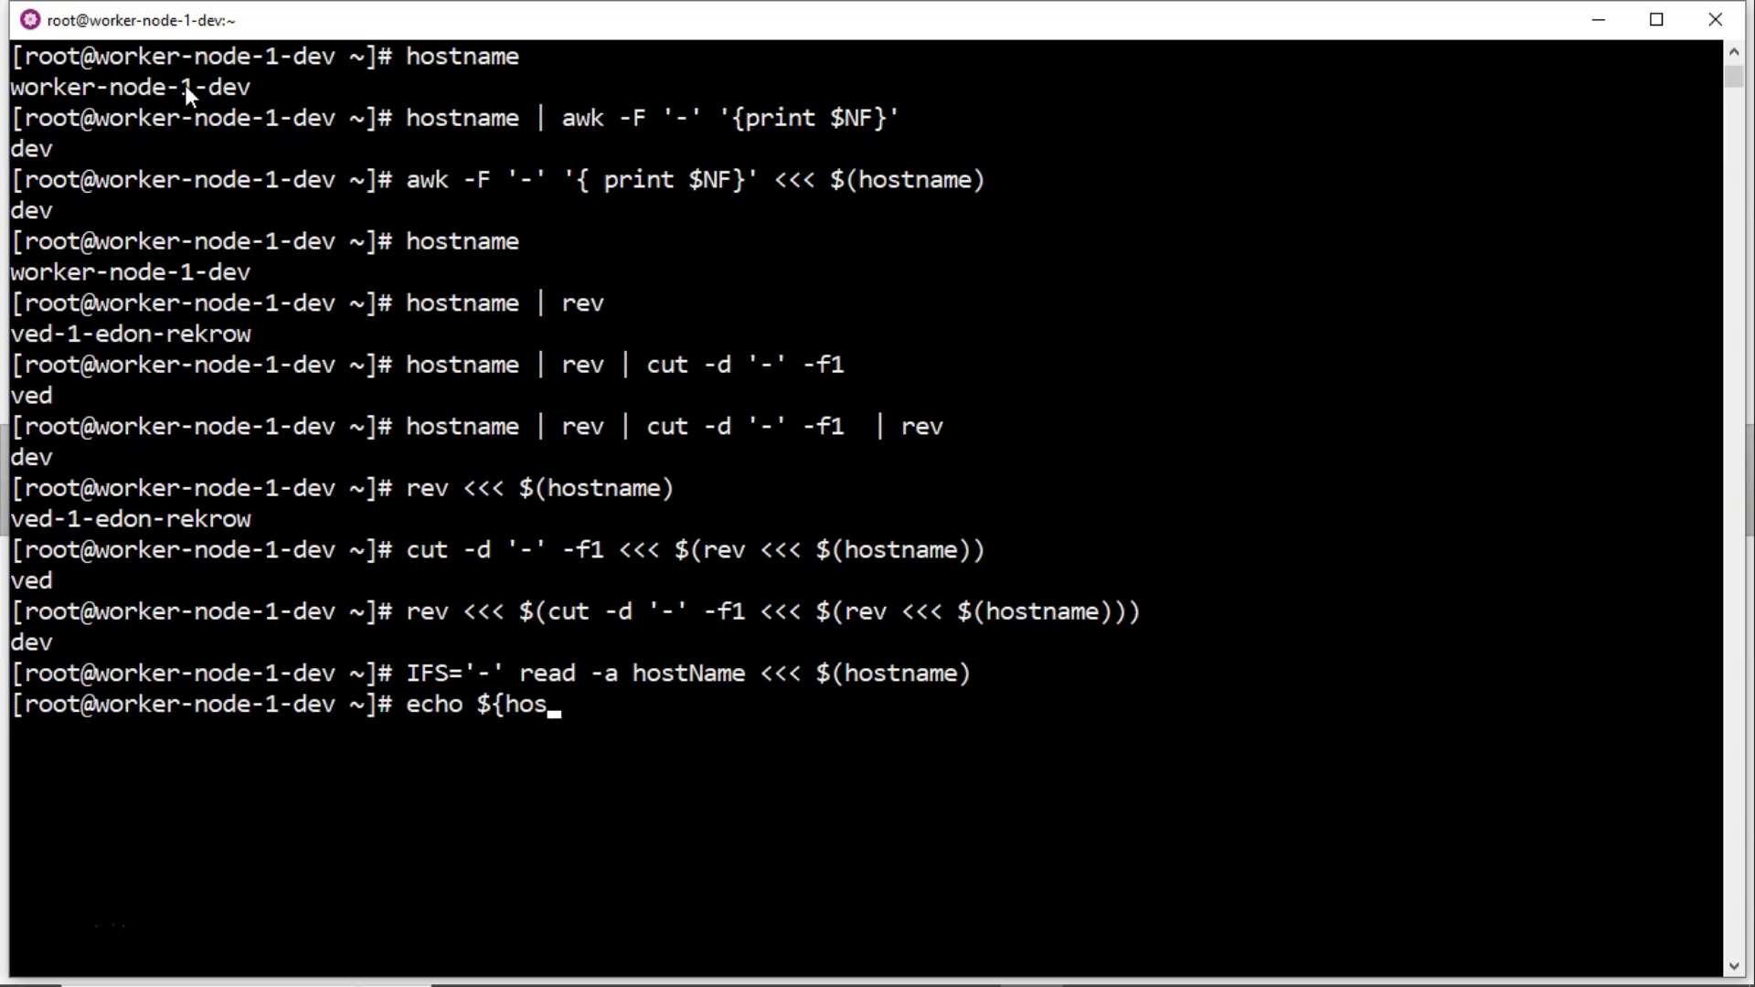
type("tName")
type("[@]")
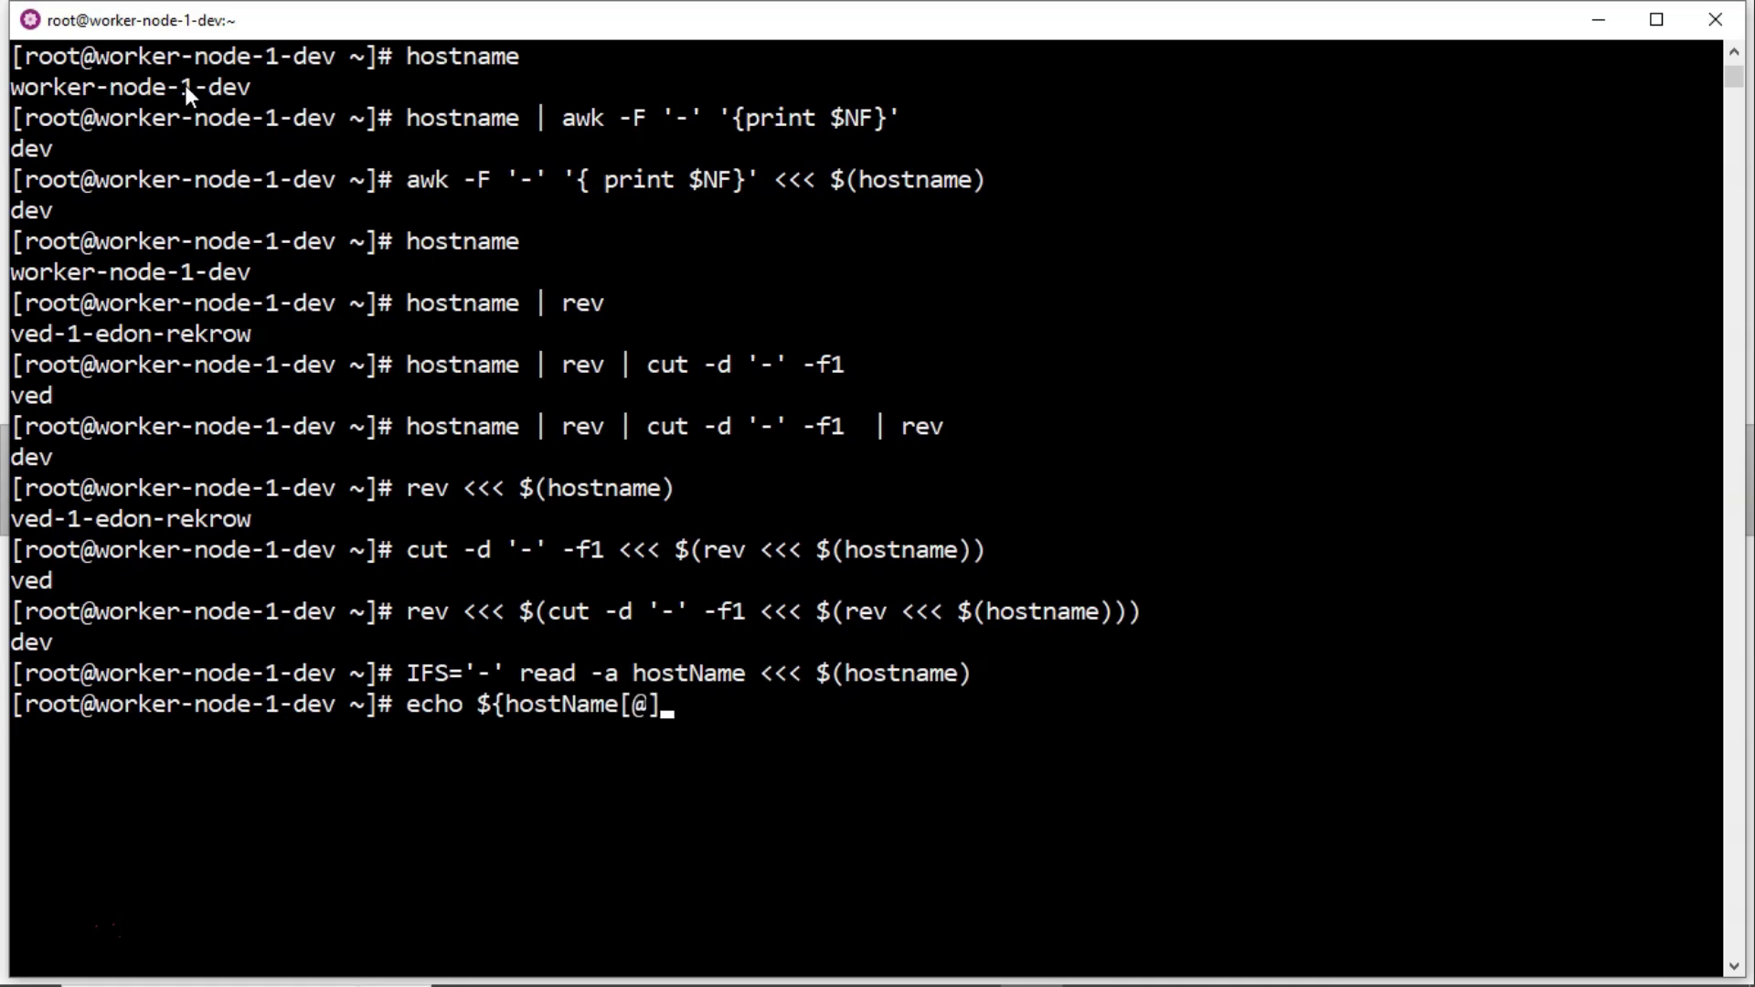
type("}")
Run echo ${hostName[@]}, printing worker node 1 dev.
key("Return")
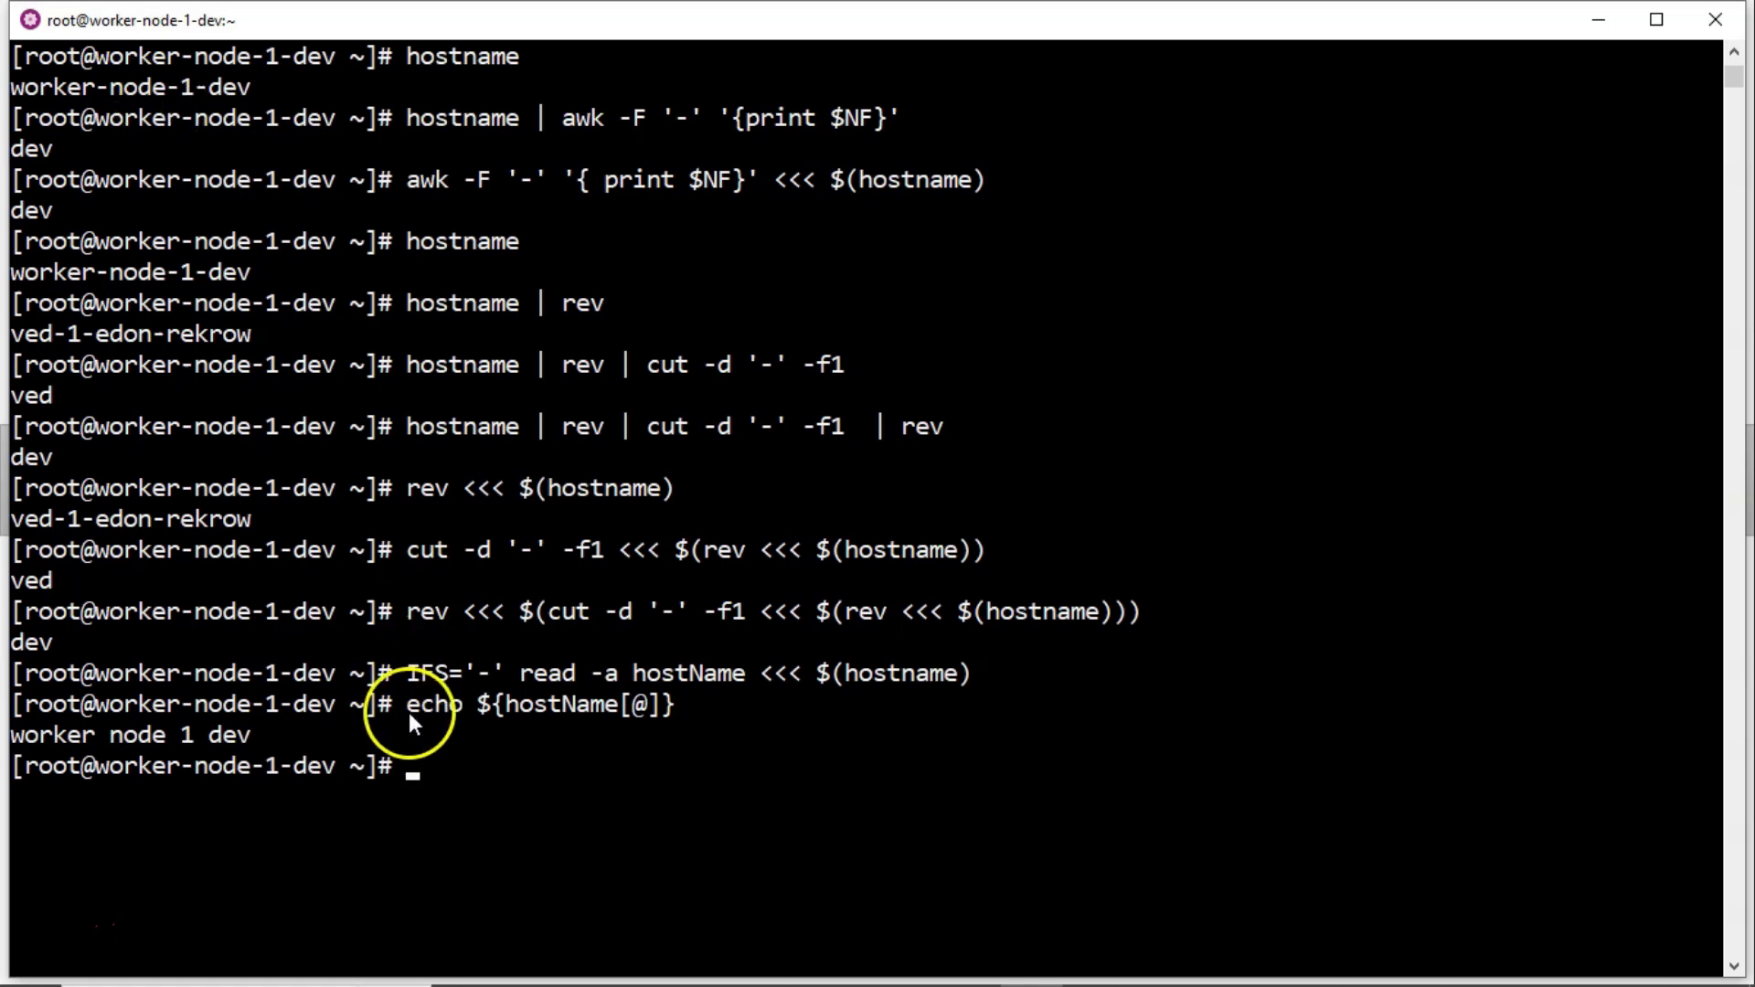
left_click_drag(212, 734, 237, 734)
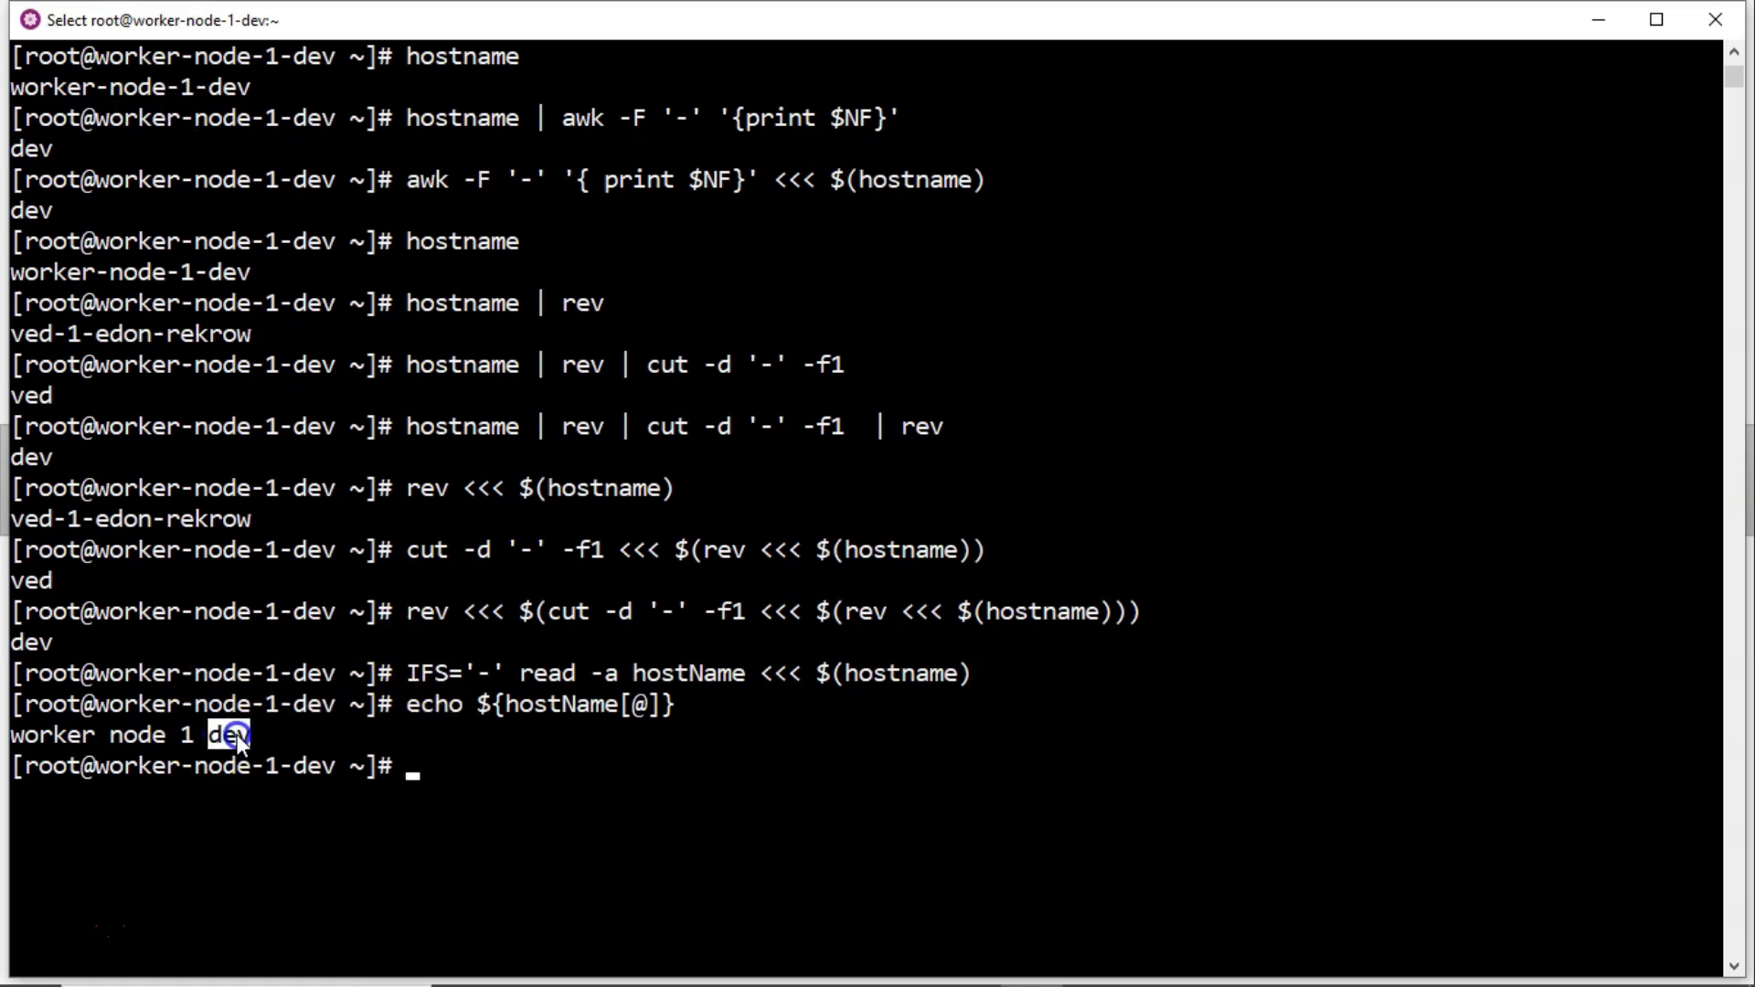
Change the index to -1 and run echo ${hostName[-1]}, printing dev.
key("Up")
key("Left")
key("Left")
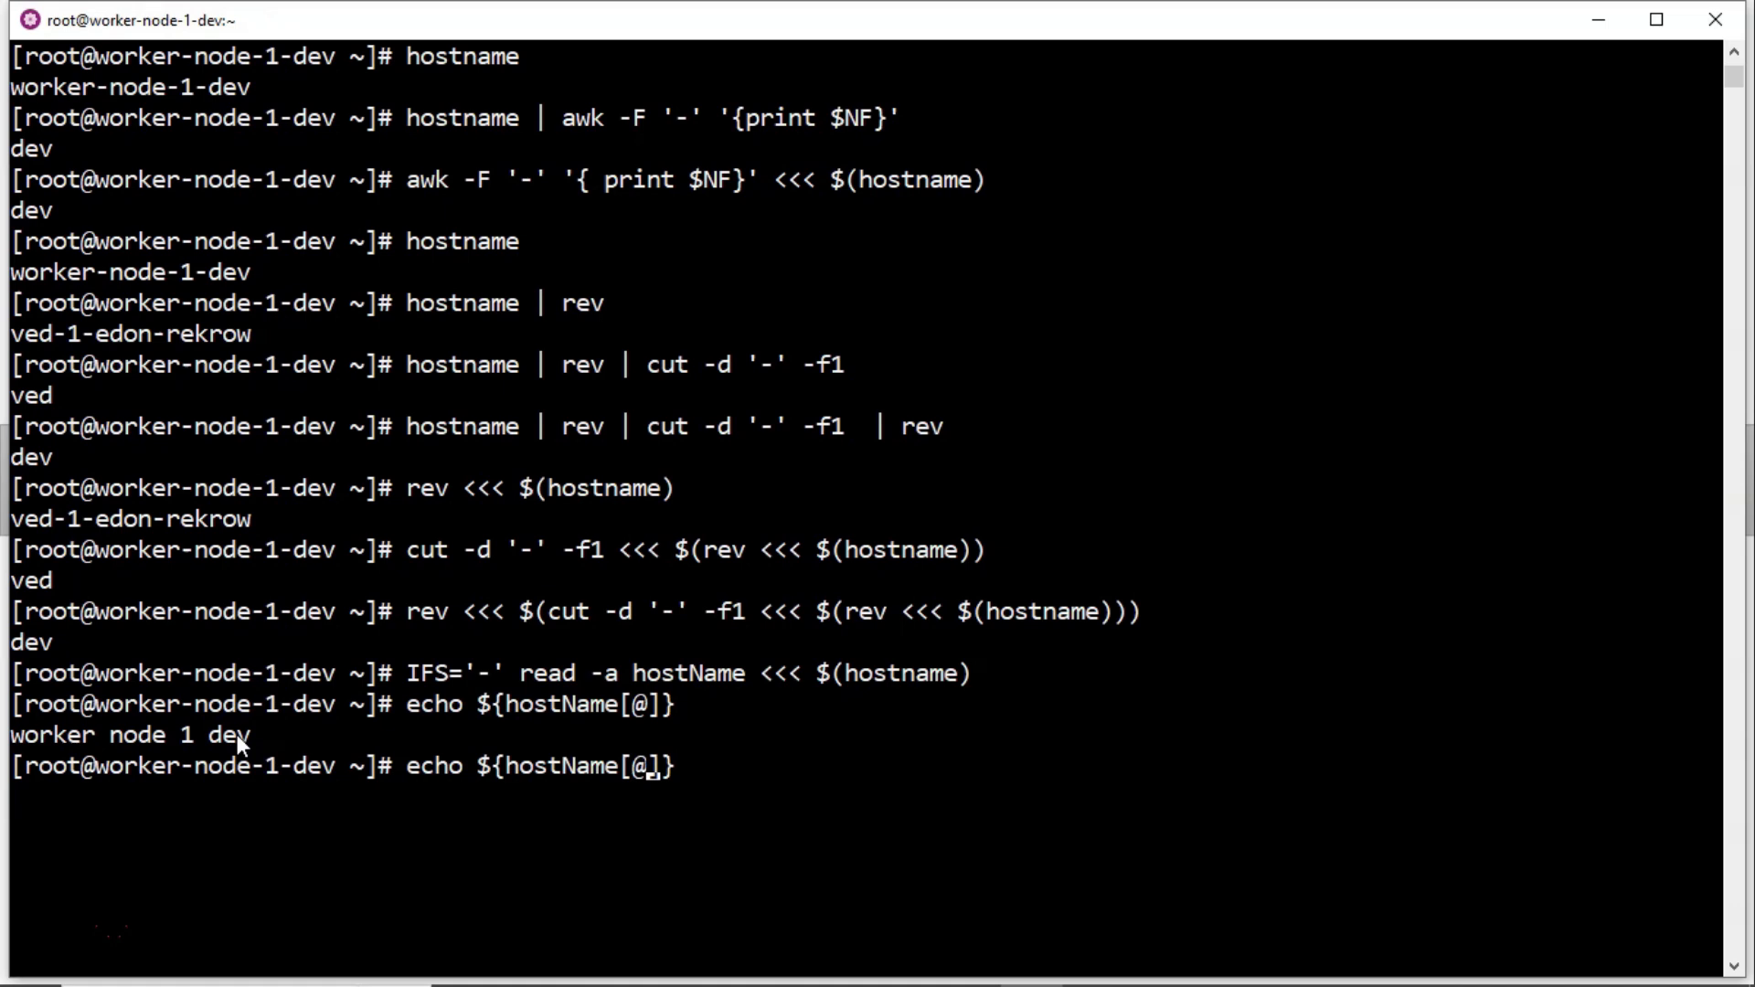
key("BackSpace")
type("-")
type("1")
key("Return")
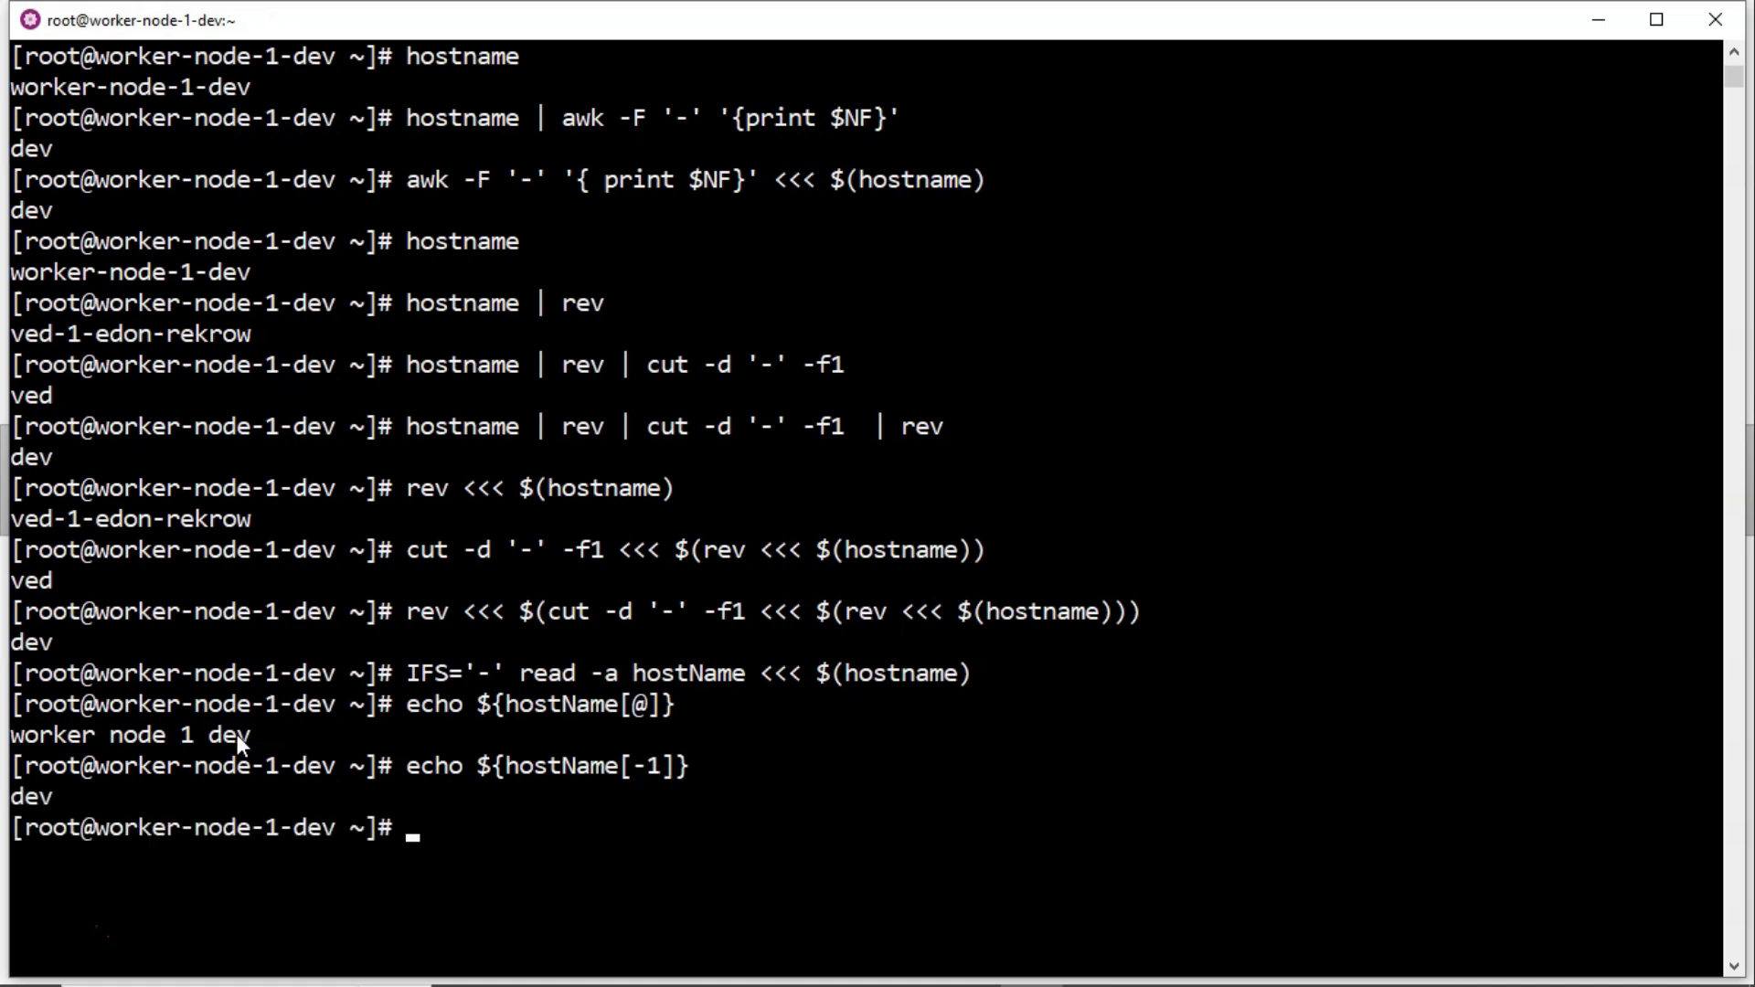